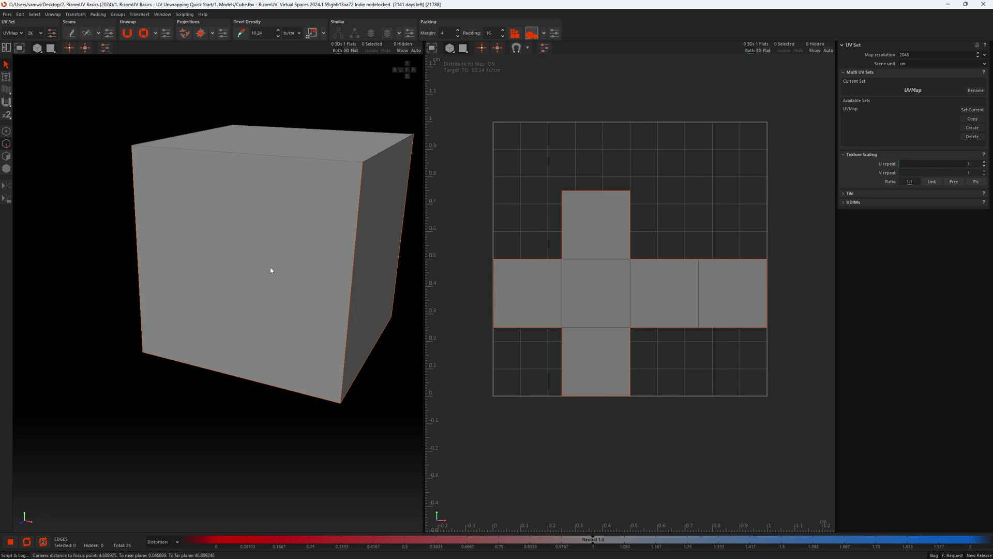
- Load the model Cube.fbx without its existing UVs
middle_drag(270, 269, 235, 276)
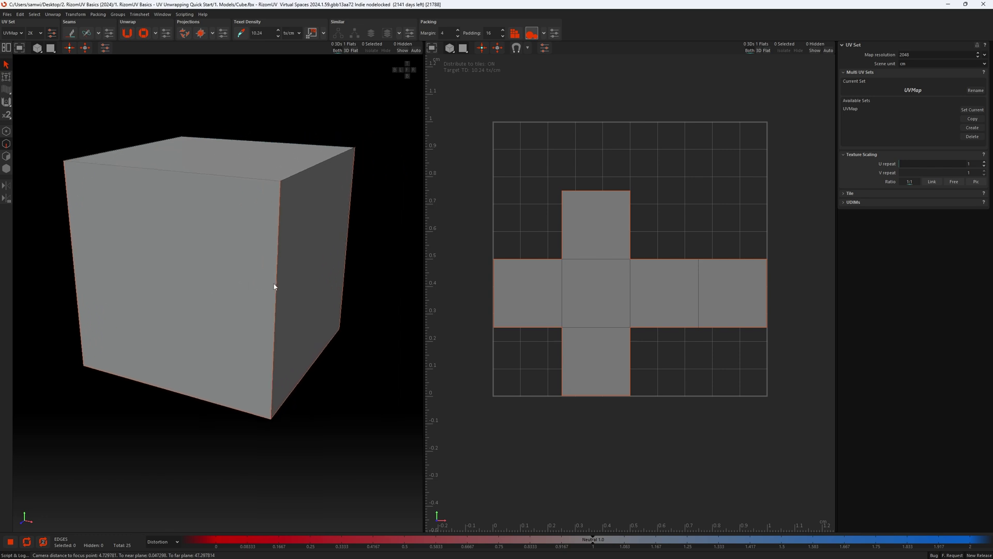
click(7, 14)
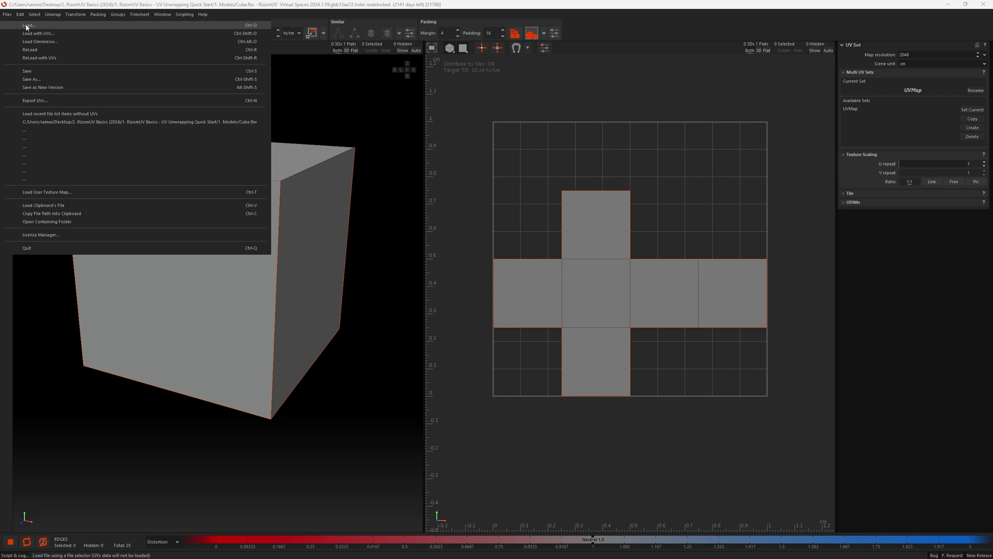
click(26, 26)
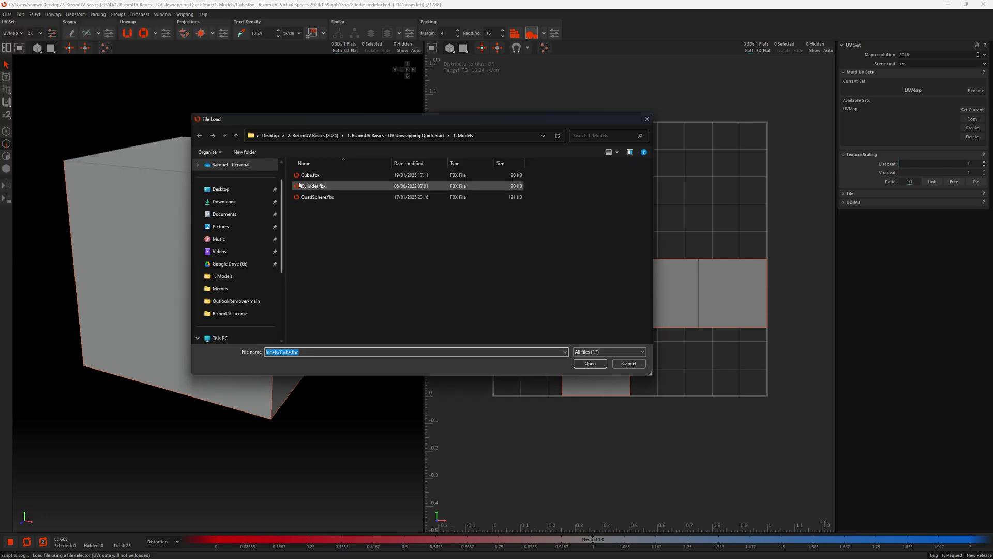
double_click(308, 176)
middle_drag(275, 237, 330, 278)
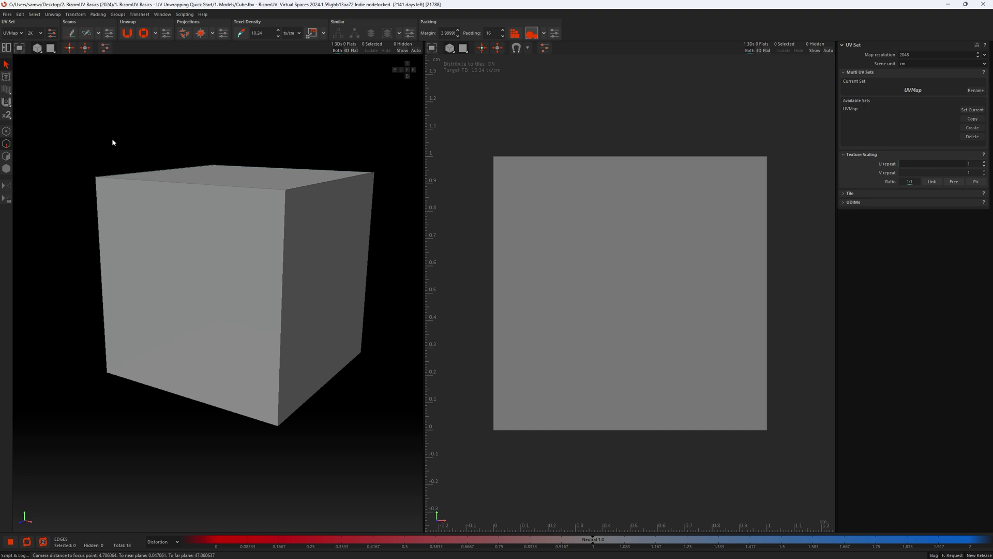
- Choose the C4D mouse preset in the global mouse and keyboard interaction configuration and accept it
click(20, 14)
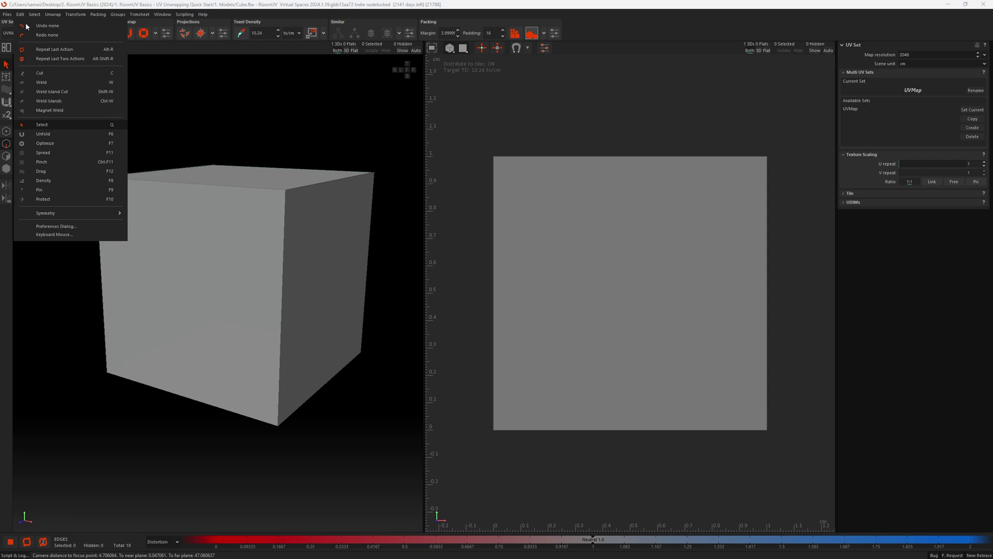
click(66, 236)
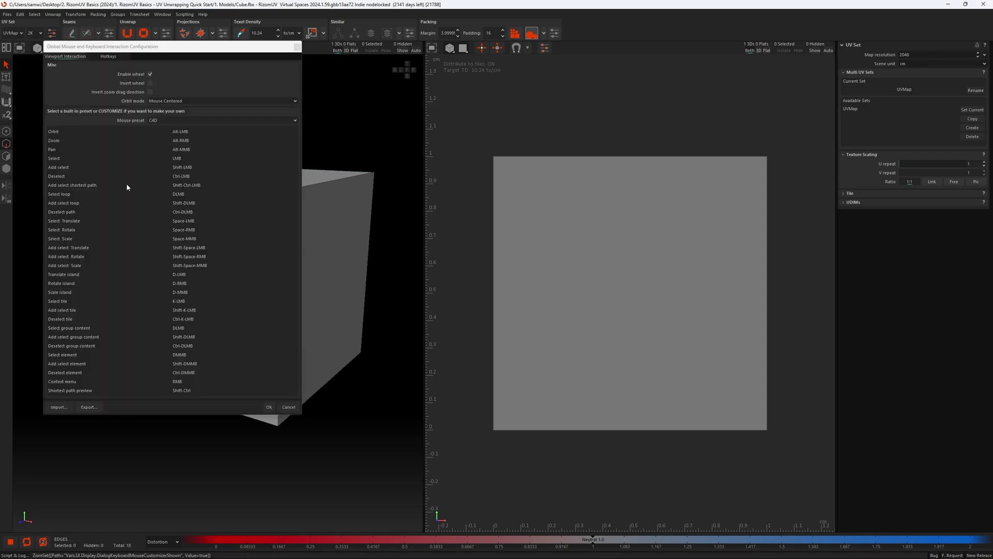
drag(148, 46, 421, 95)
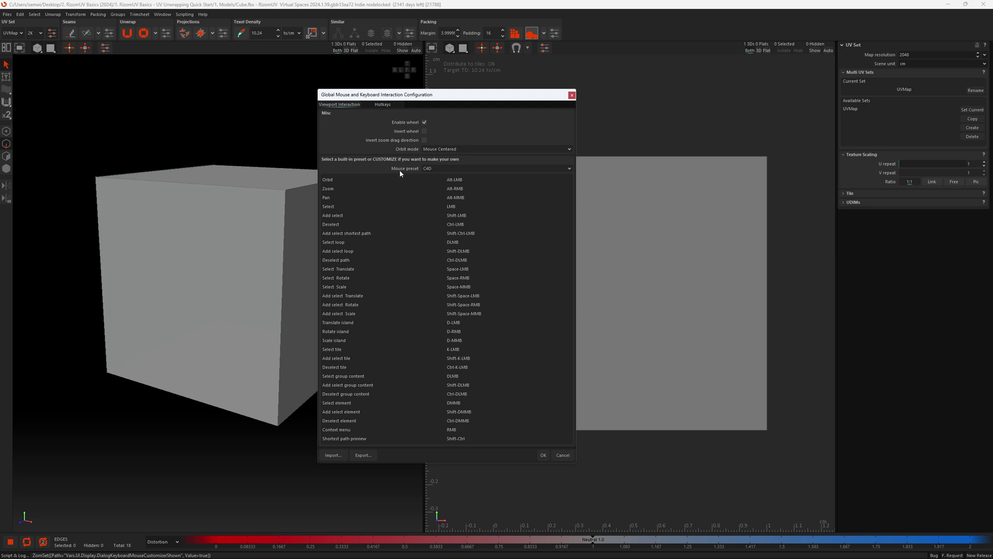
click(463, 169)
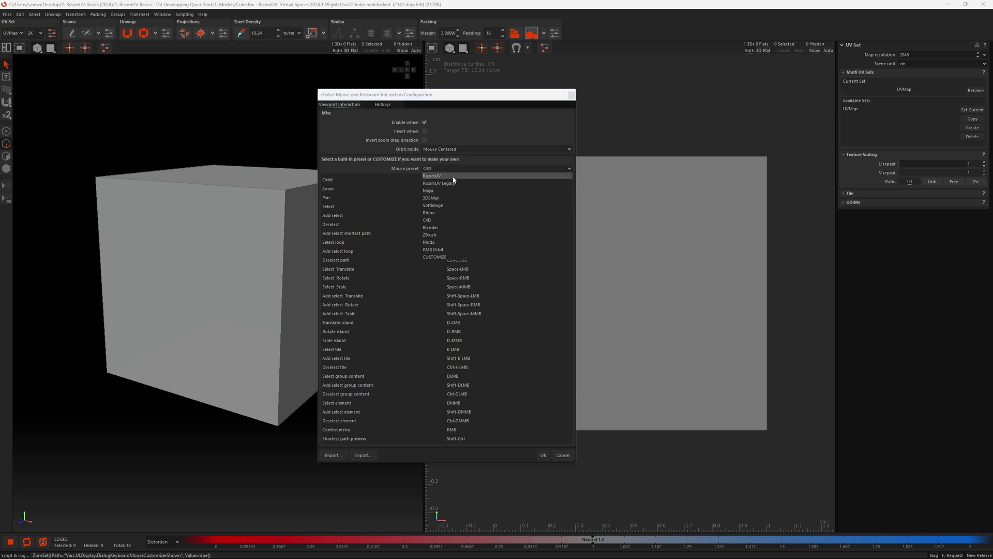
click(428, 221)
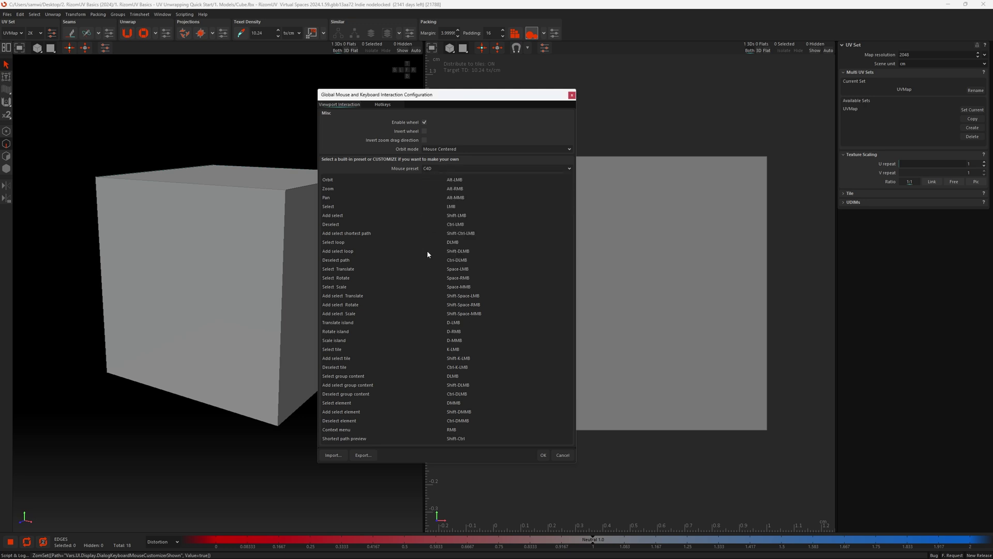
click(543, 455)
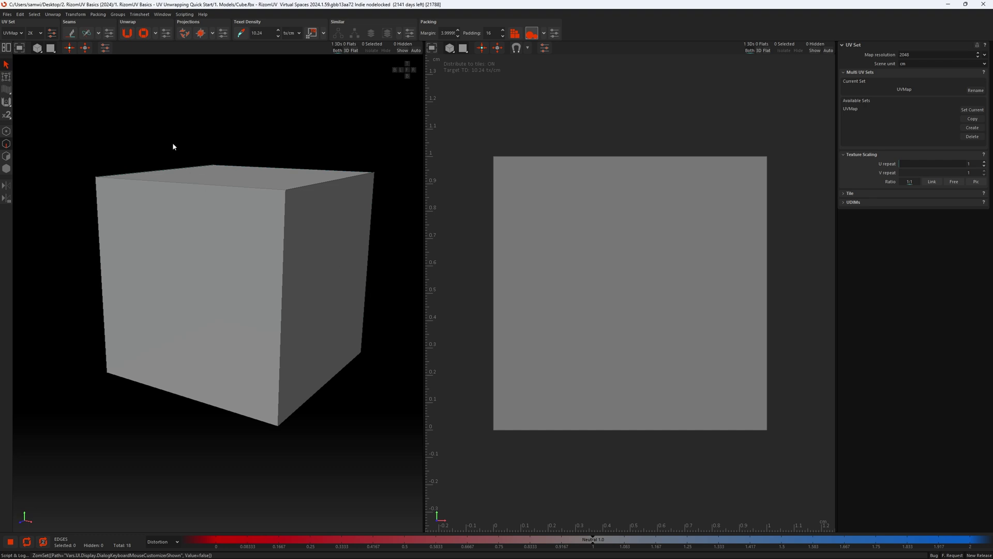
- Display the contextual help, try its listed orbit and zoom interactions on the cube, and close the help
click(159, 15)
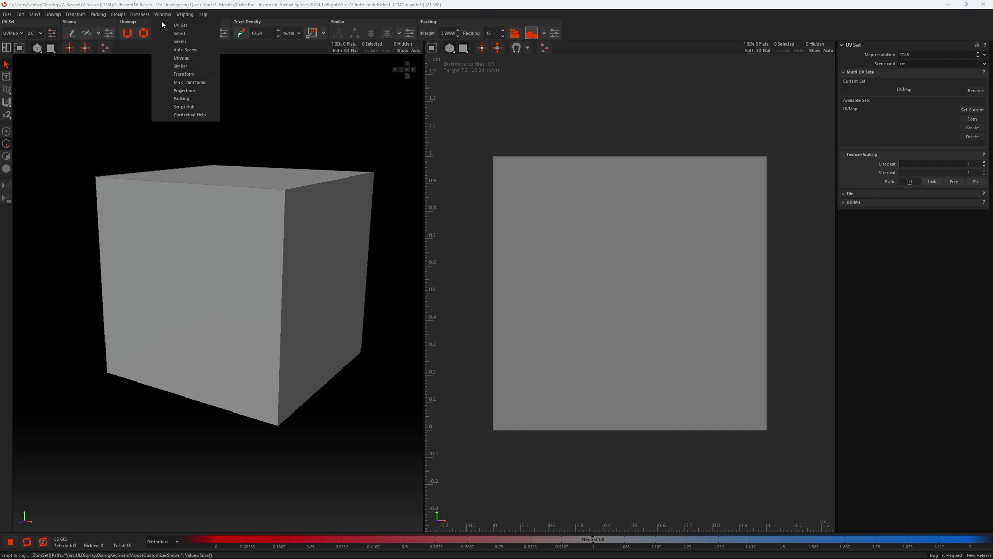
click(189, 116)
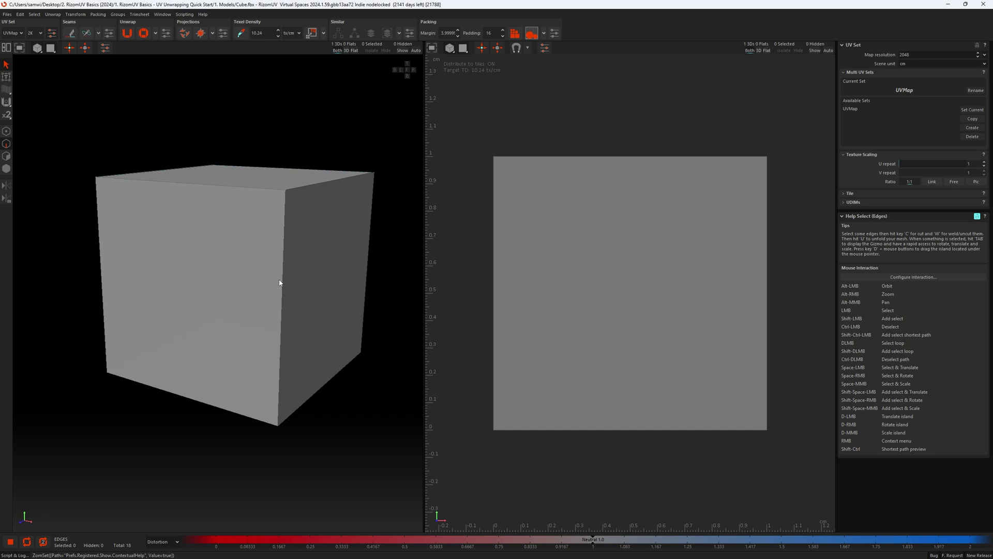
alt+drag(356, 227, 341, 247)
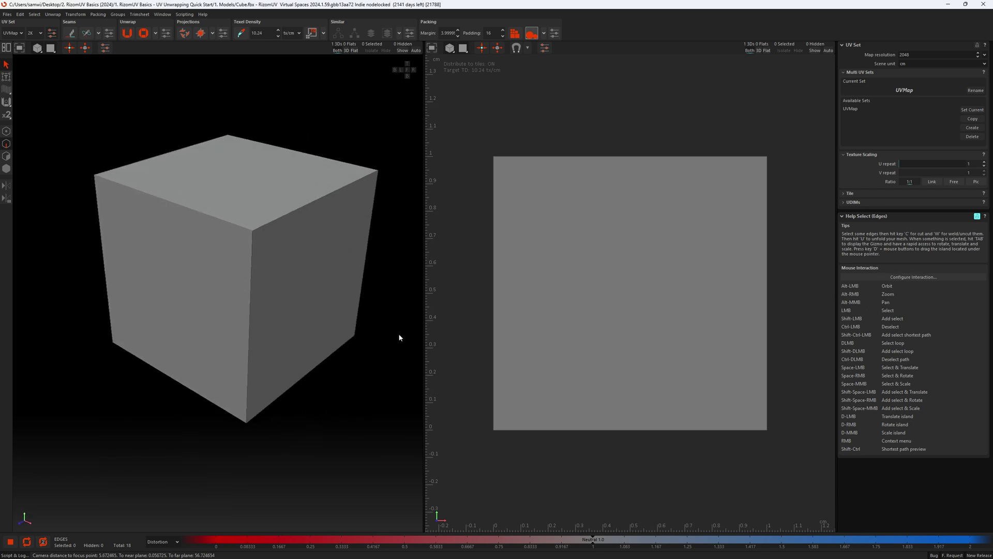
alt+right_drag(280, 300, 306, 307)
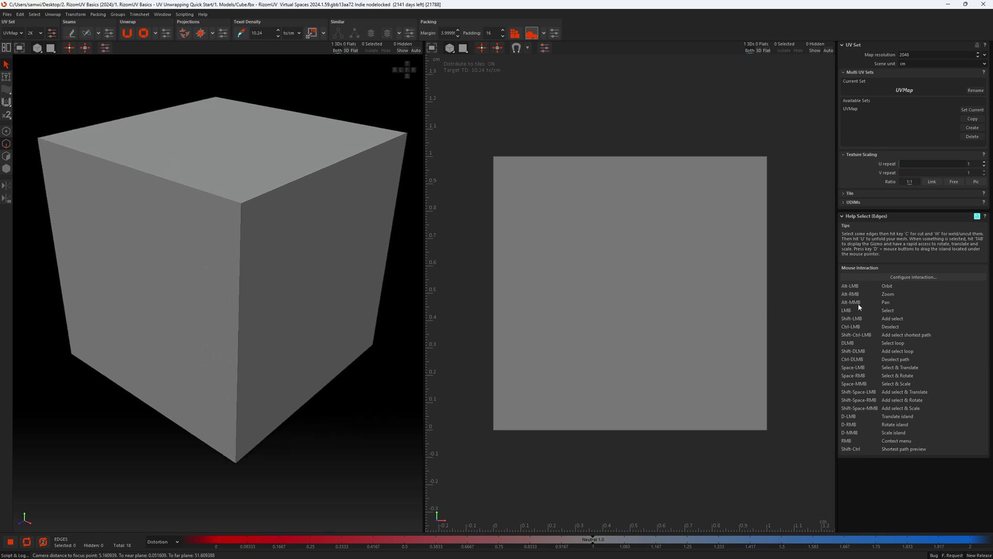
mouse_move(339, 314)
alt+right_down()
mouse_move(335, 288)
mouse_move(278, 303)
mouse_move(333, 326)
mouse_move(378, 300)
mouse_move(304, 304)
mouse_move(328, 302)
mouse_move(332, 313)
alt+right_up()
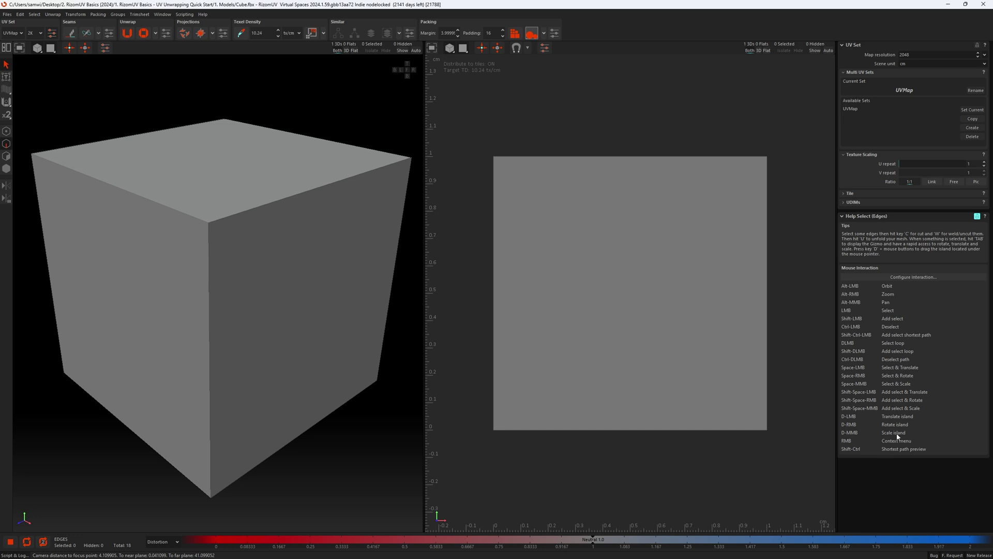
click(977, 216)
click(977, 216)
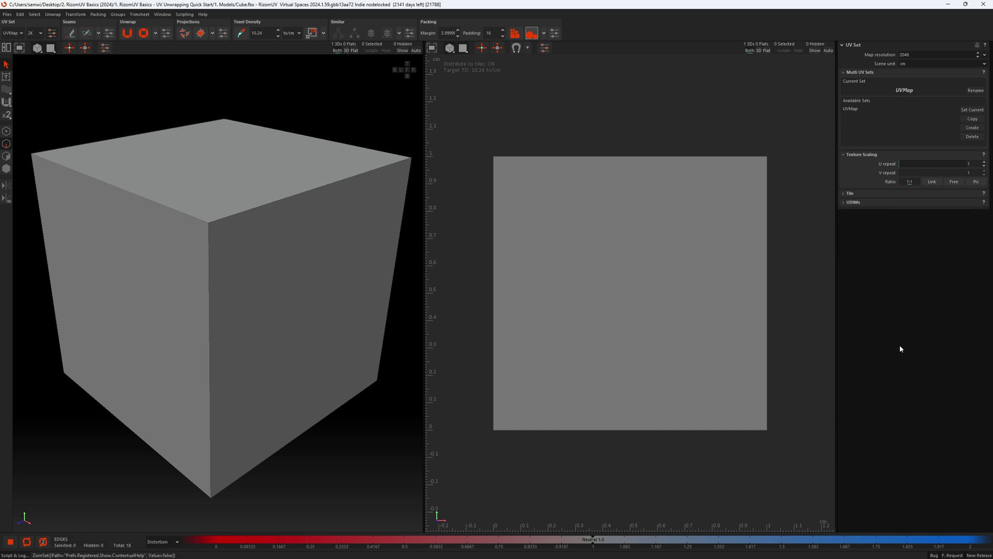
- Try single and additive selection on the three edges meeting at the cube's near top corner, and clear the selection
middle_drag(333, 321, 296, 328)
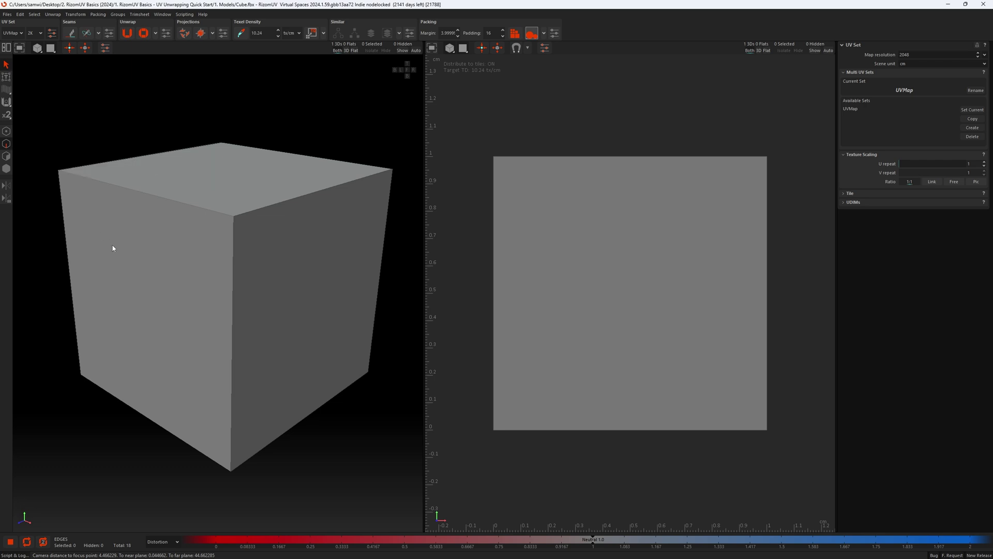
click(173, 203)
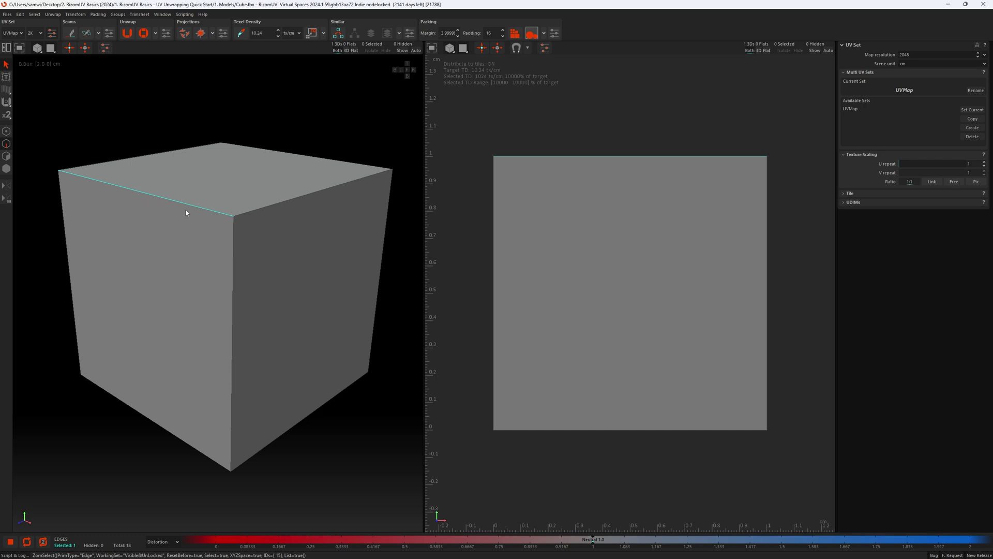
click(321, 118)
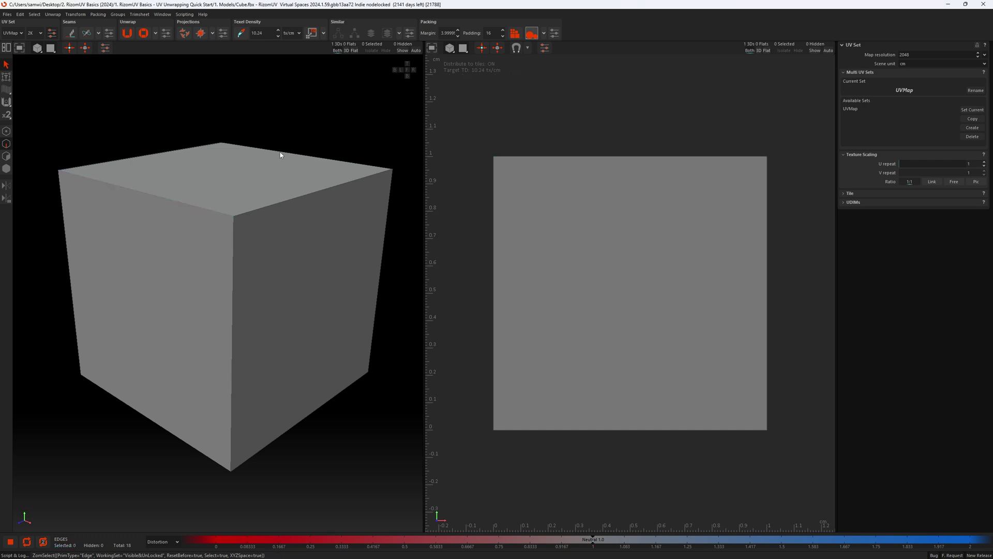
click(173, 199)
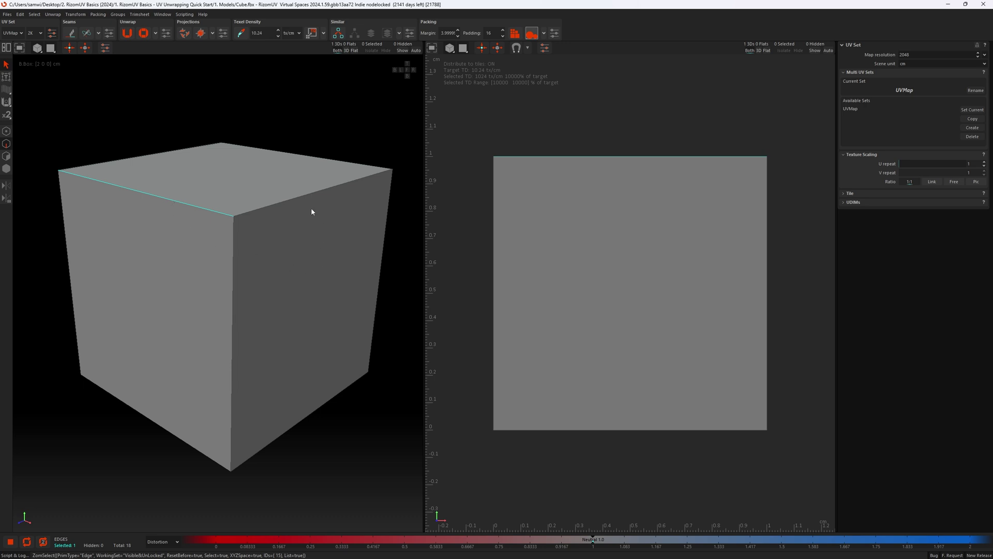
shift+click(301, 197)
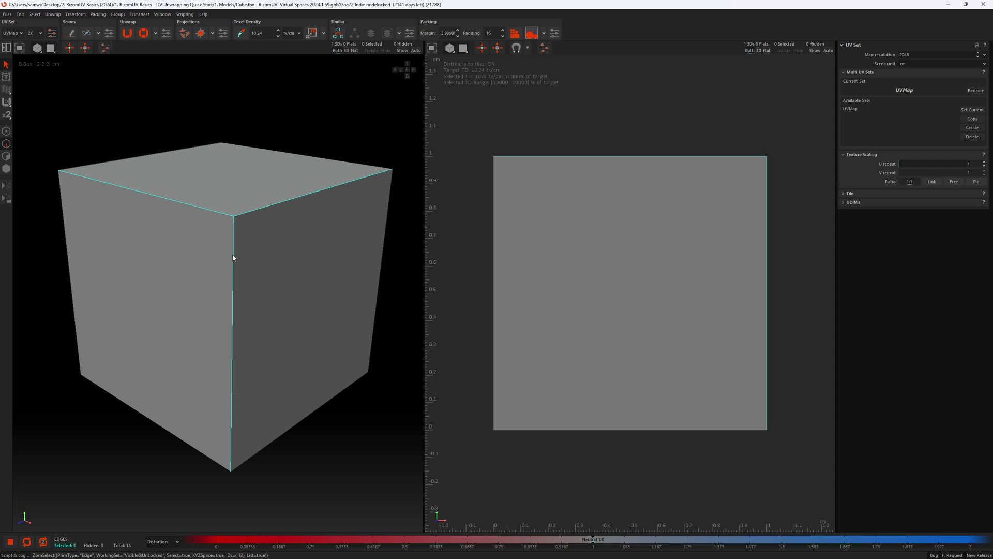
click(322, 292)
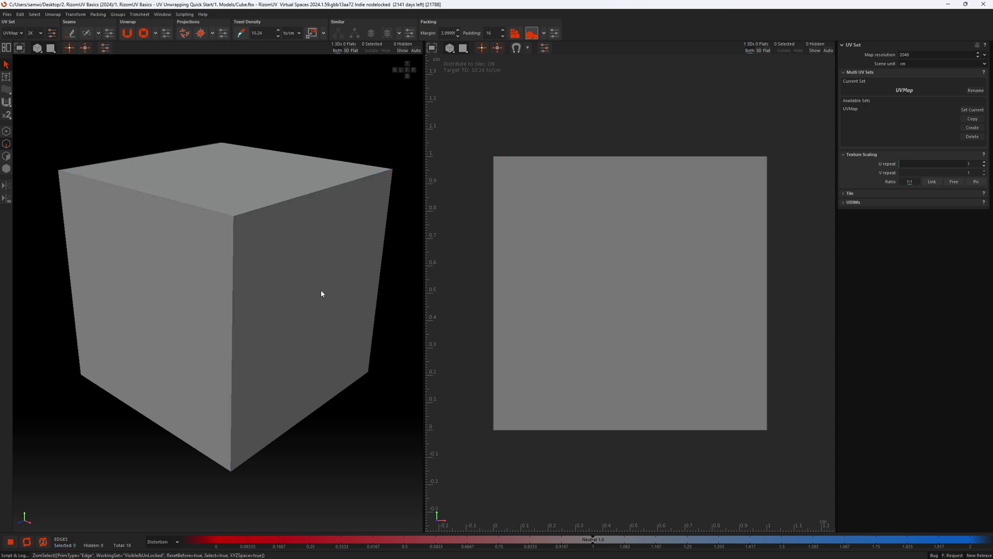
- Select the cube's four vertical edges and three of its bottom edges and cut them as UV seams
click(231, 384)
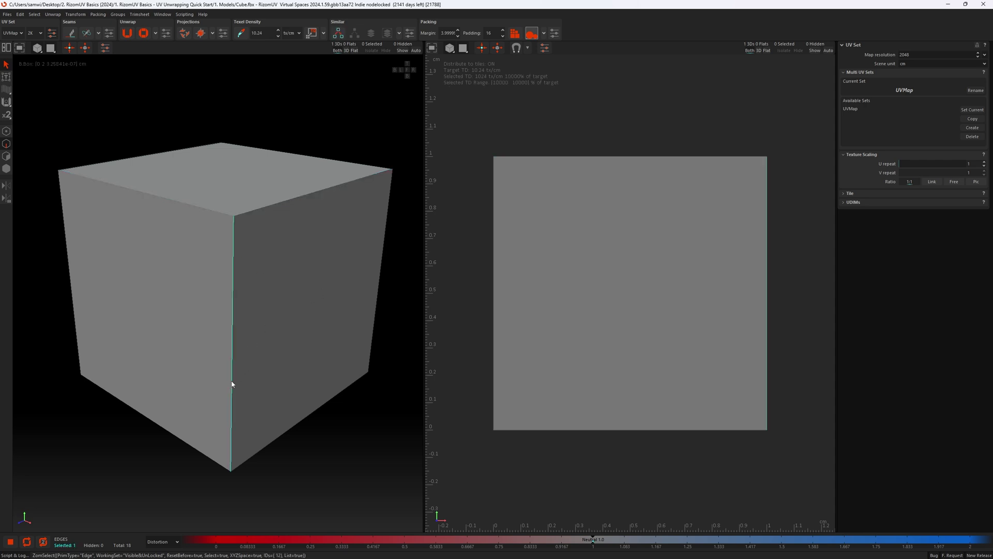
shift+click(178, 440)
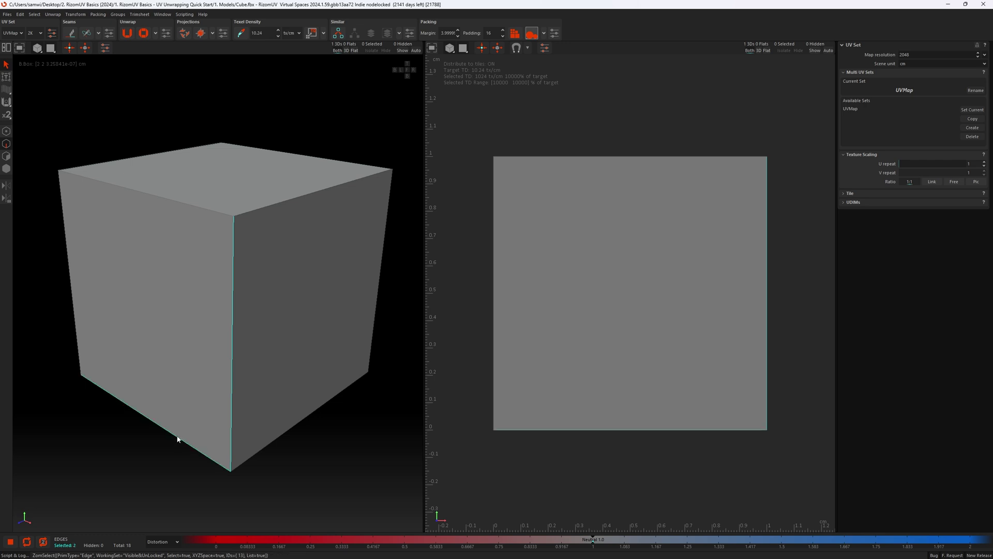
shift+click(75, 323)
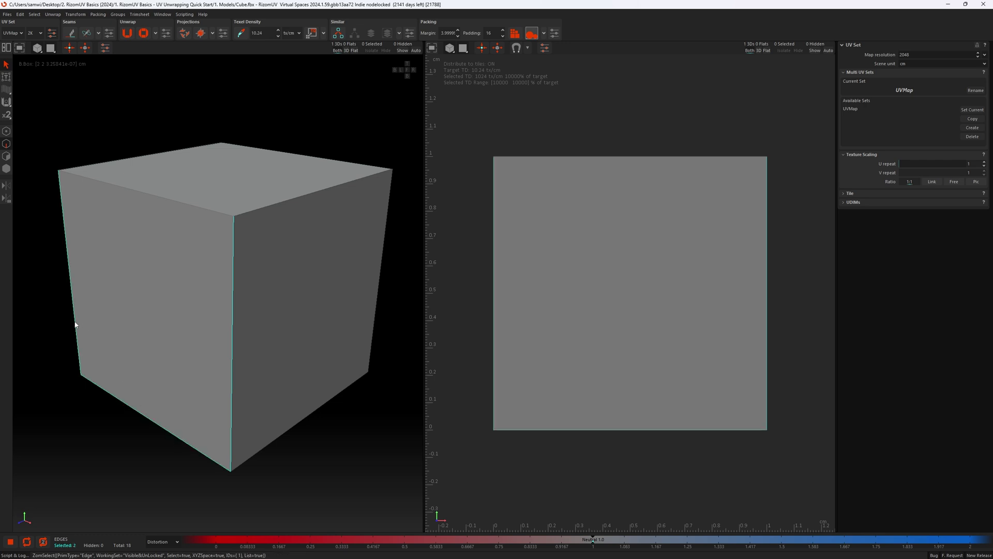
shift+click(285, 435)
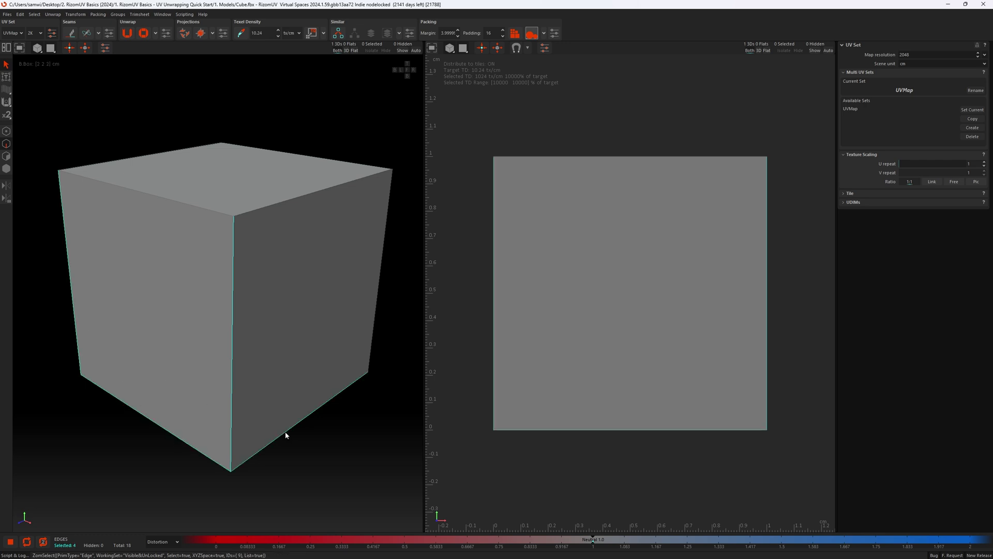
shift+click(378, 298)
scroll(288, 304, down, 3)
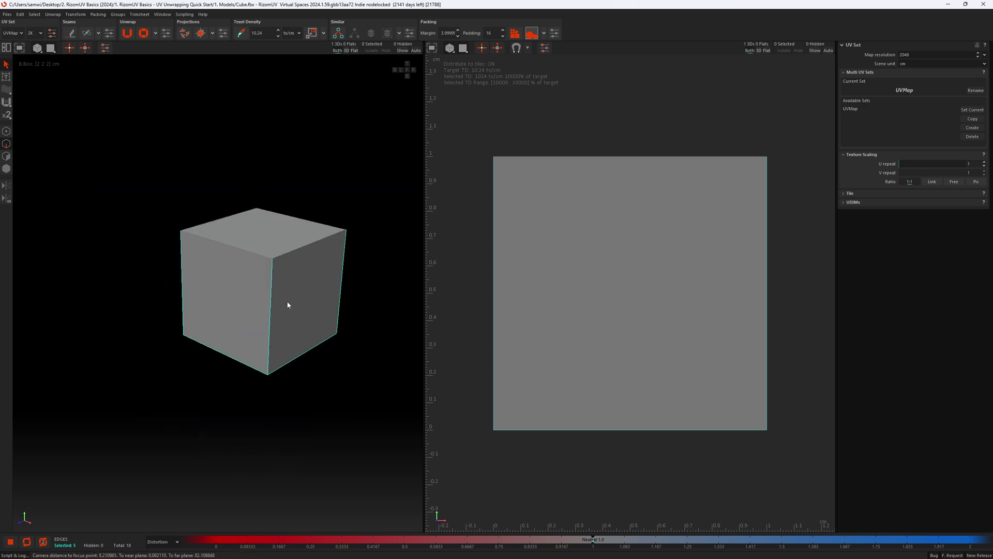
alt+drag(288, 305, 357, 338)
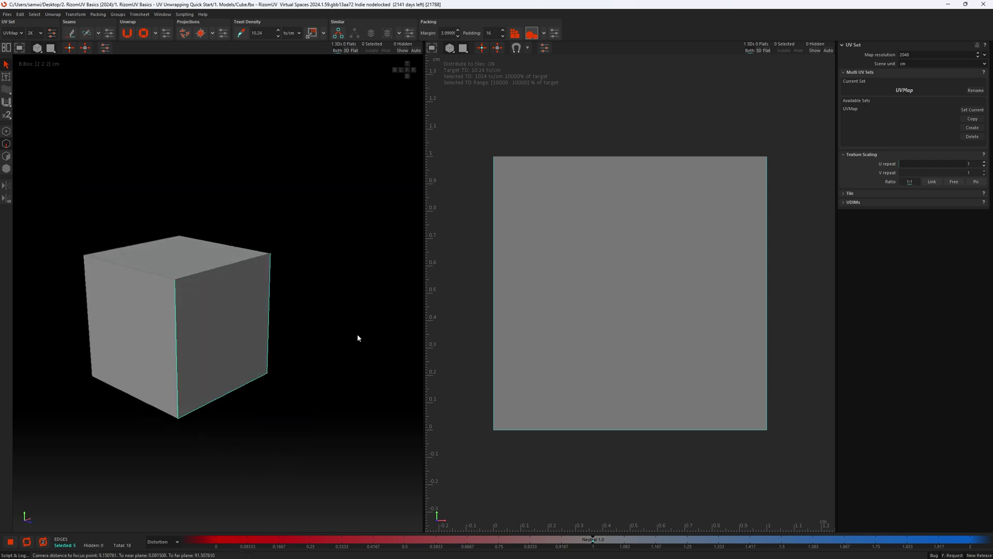
shift+click(138, 400)
shift+click(91, 348)
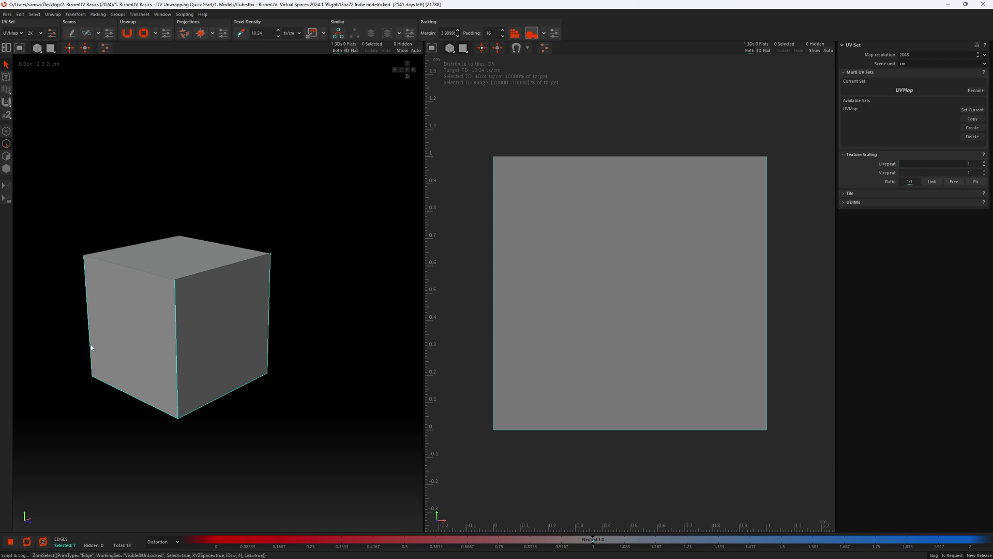
alt+drag(260, 324, 160, 319)
scroll(311, 295, up, 3)
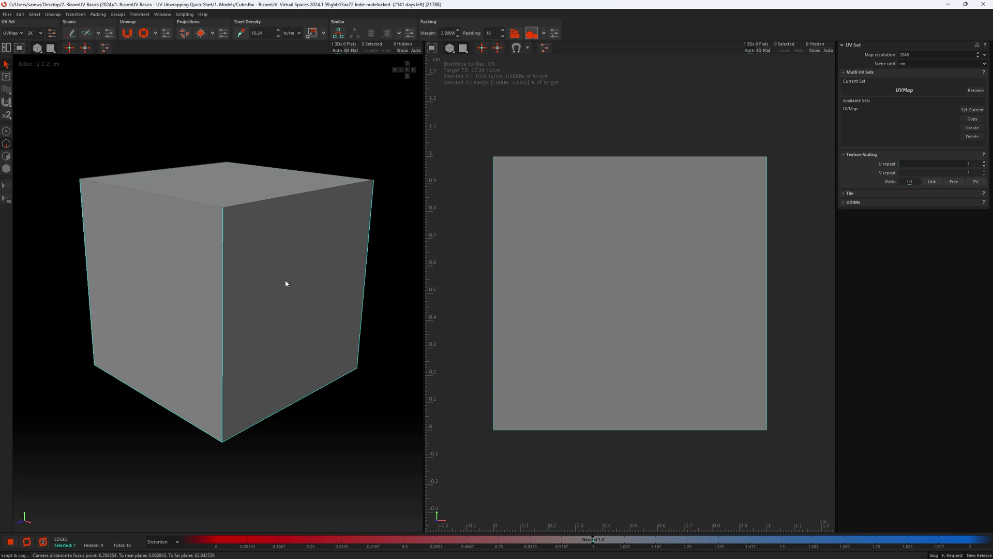
key(c)
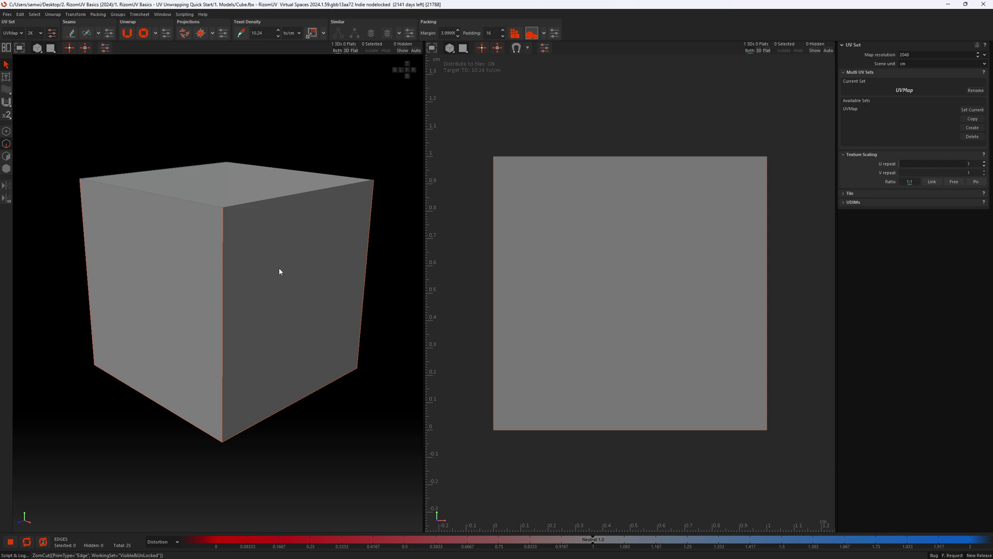
- Unfold the cut cube into a flat cross-shaped UV island, inspect the layout, and undo the unfold
key(u)
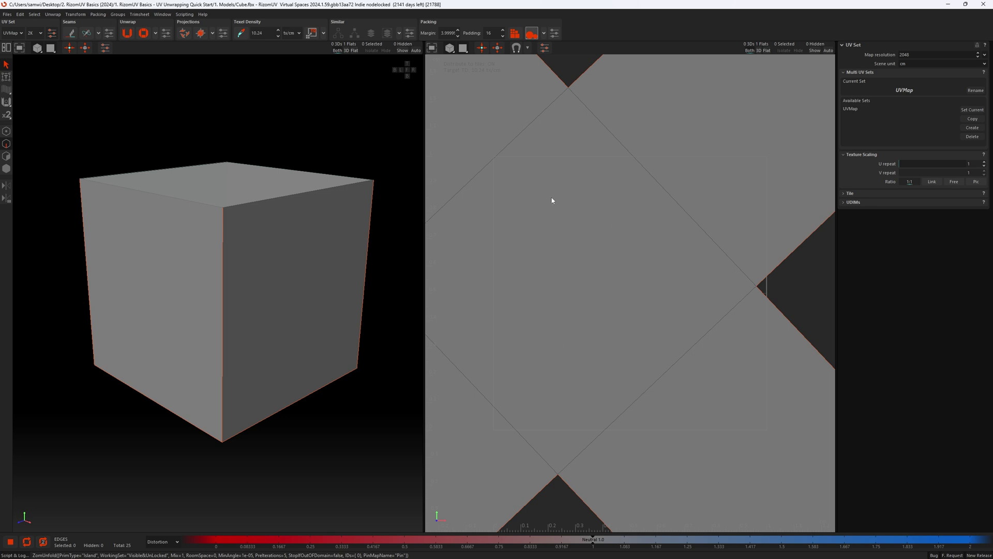
scroll(515, 244, down, 5)
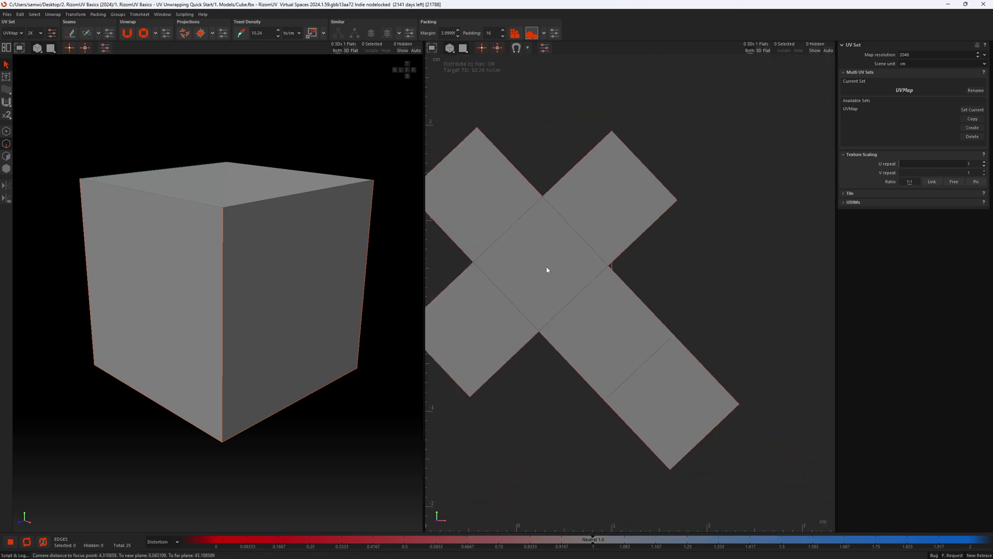
middle_drag(606, 275, 636, 280)
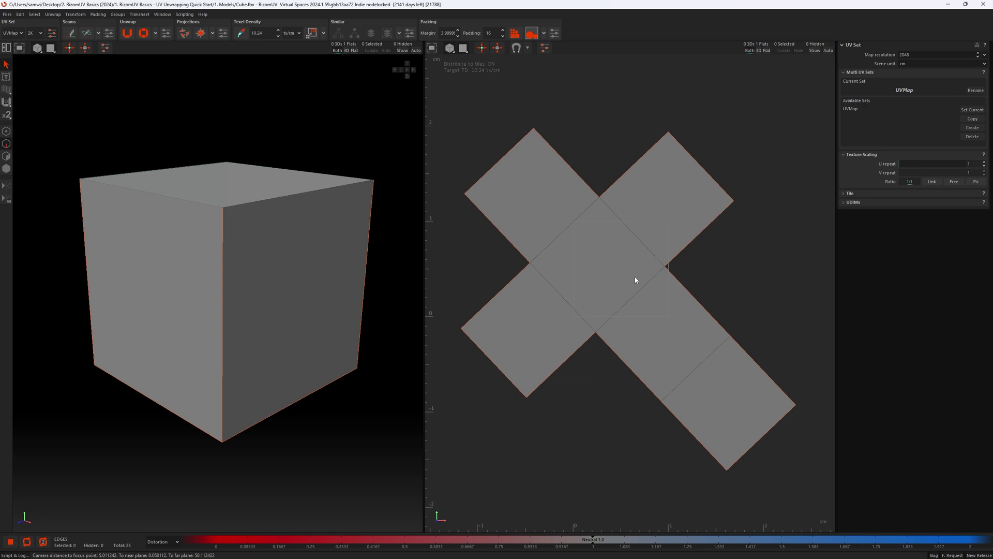
key(ctrl+z)
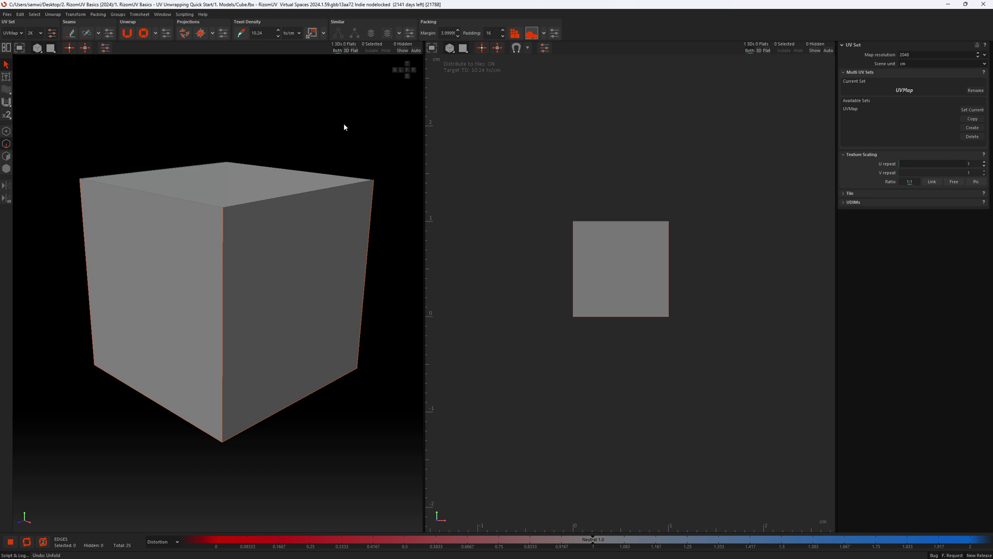
- Redo the unfold and repack the UV island with the initial packing orientation set to Horizontal
key(ctrl+y)
key(f)
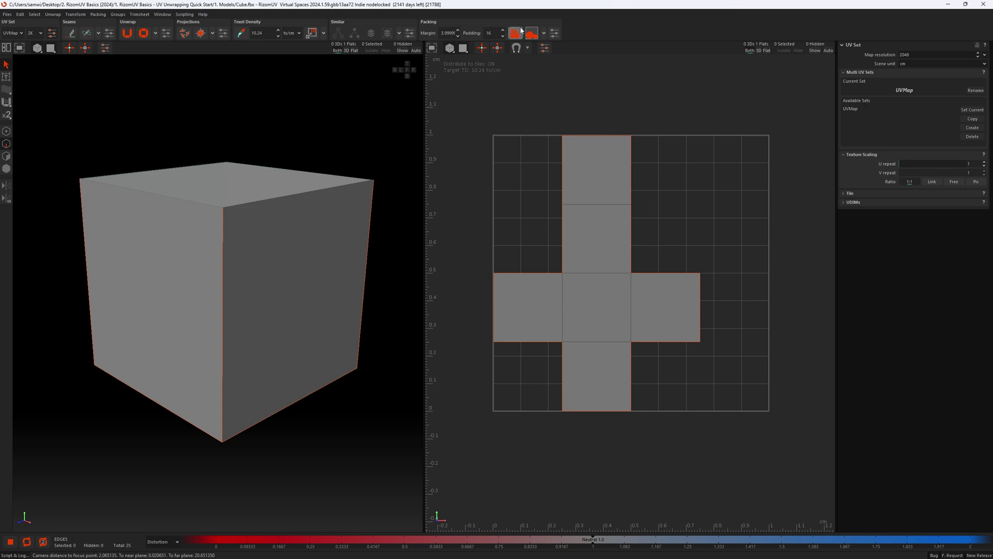
click(554, 34)
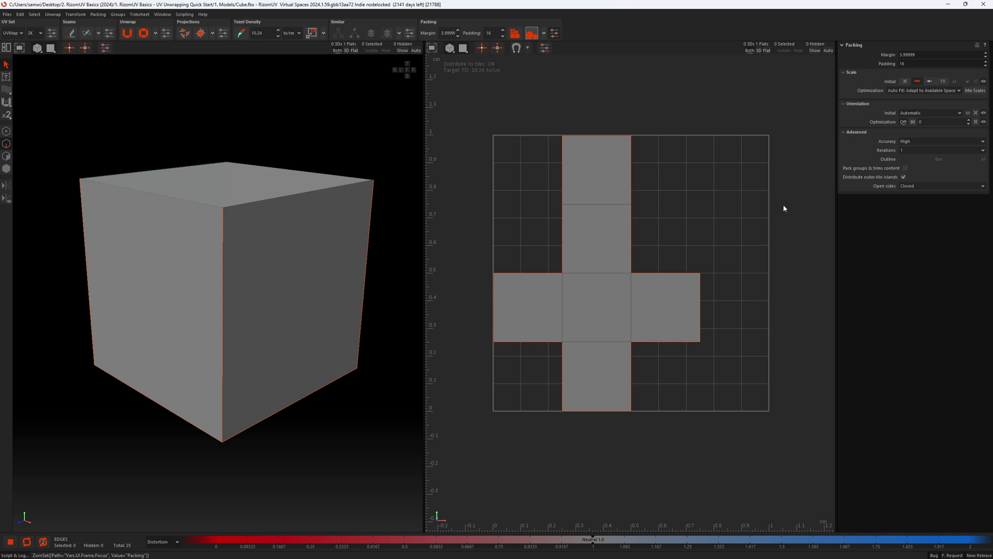
click(929, 112)
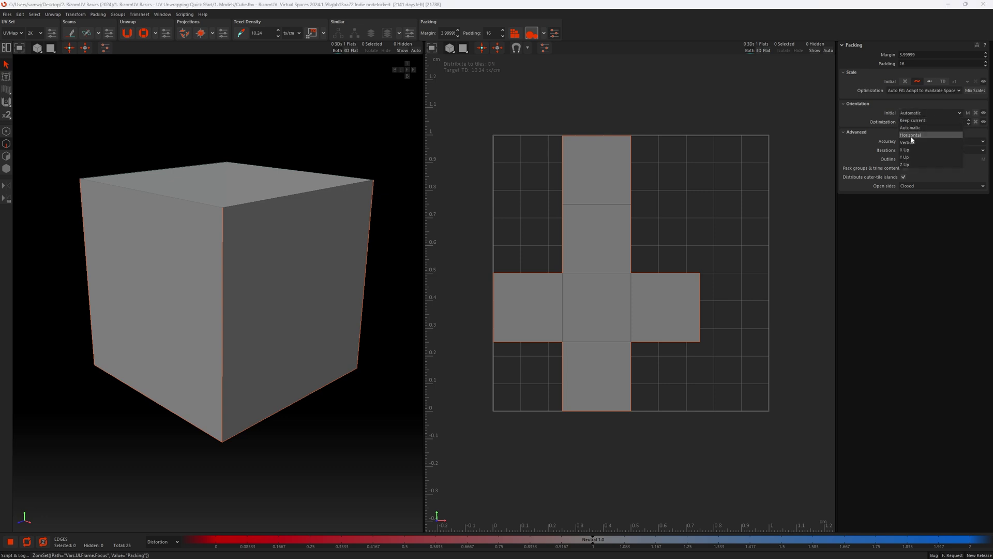
click(912, 135)
click(747, 240)
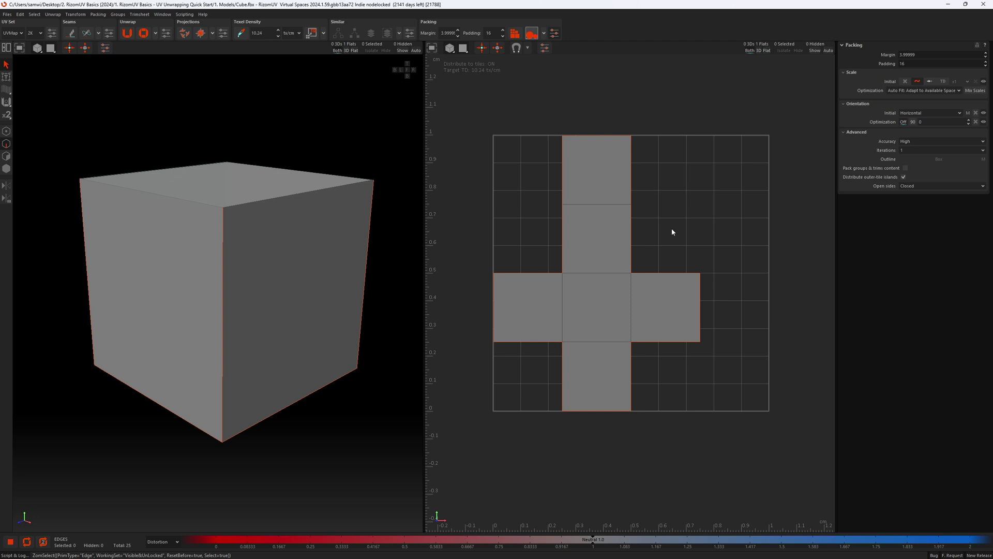
key(p)
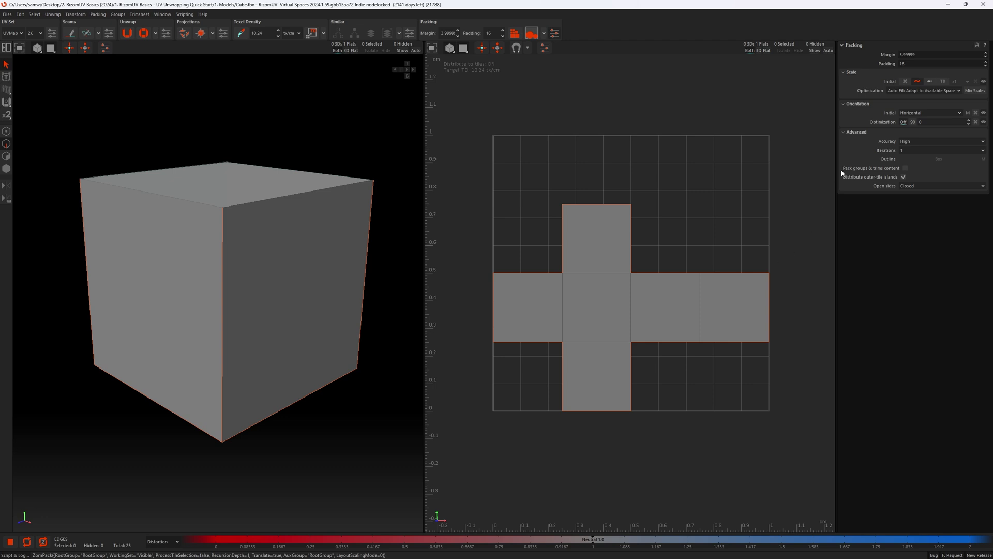
- Repack the UV island with the initial orientation set to Vertical, and set the initial orientation back to Automatic
click(911, 113)
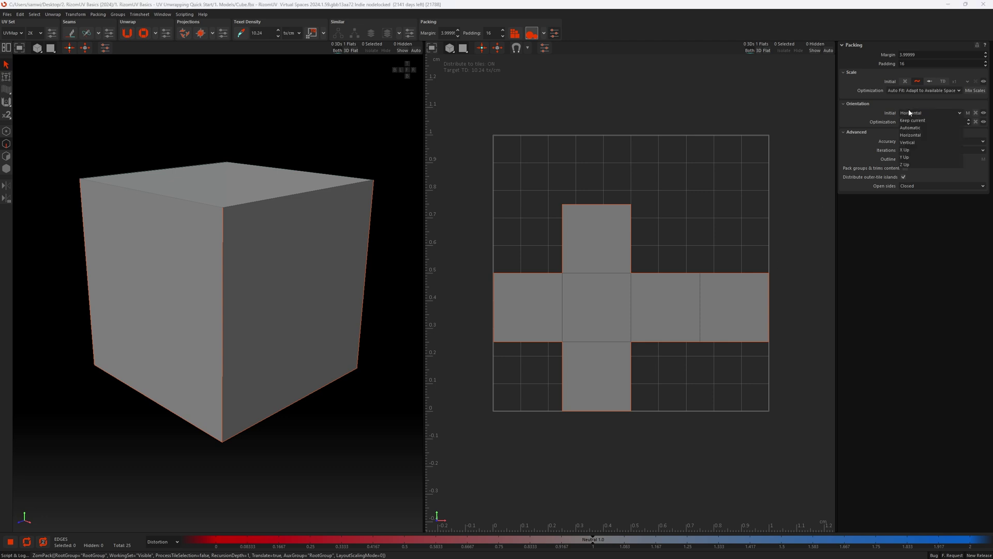
click(914, 142)
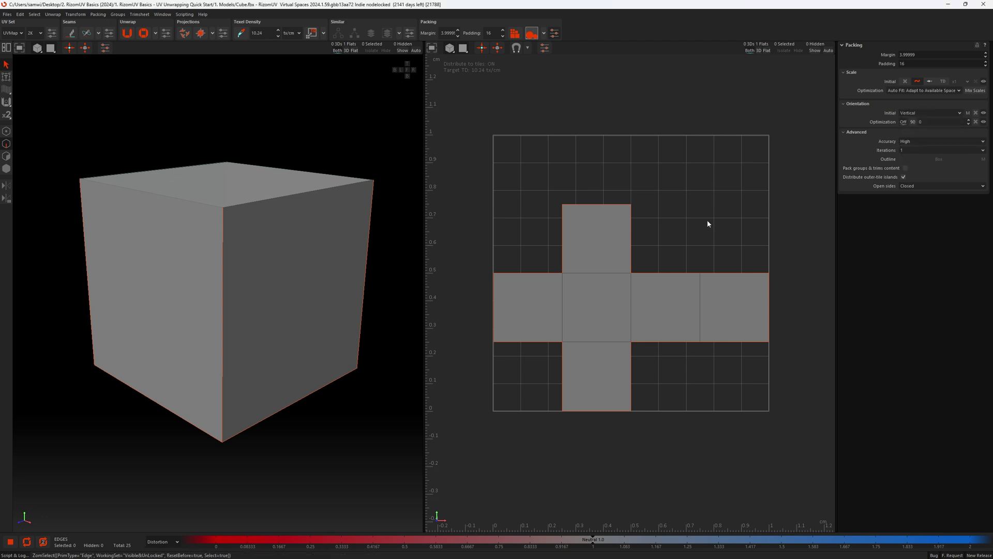
key(p)
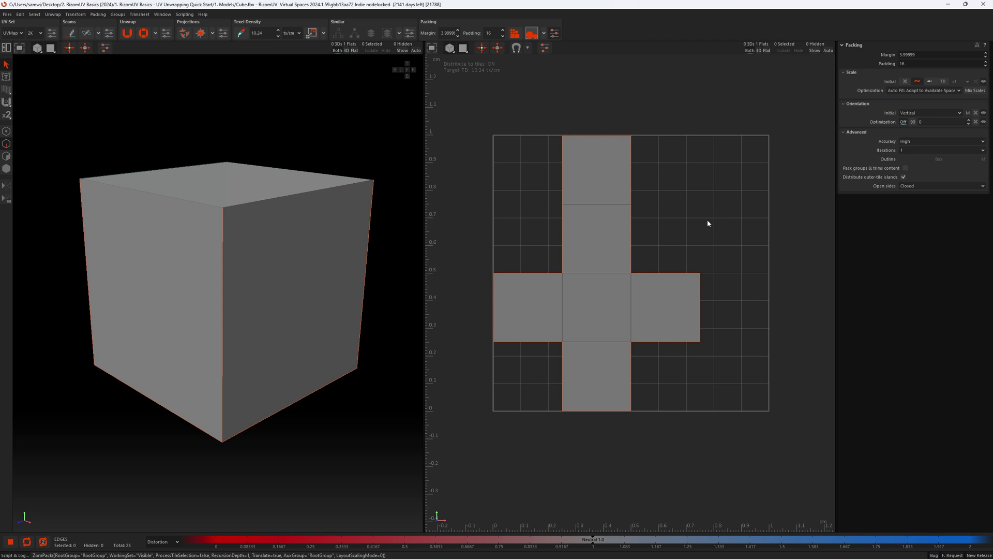
click(930, 112)
click(912, 128)
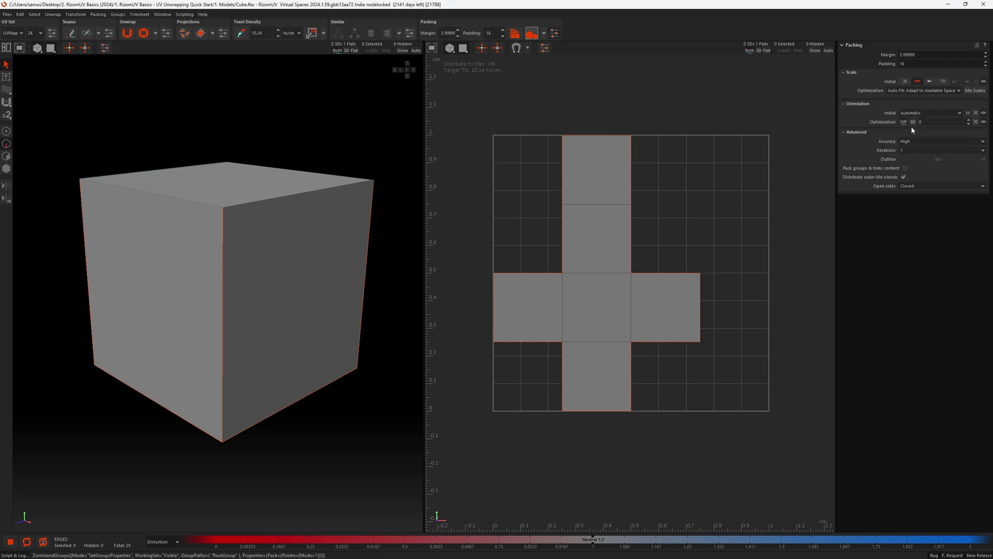
click(753, 204)
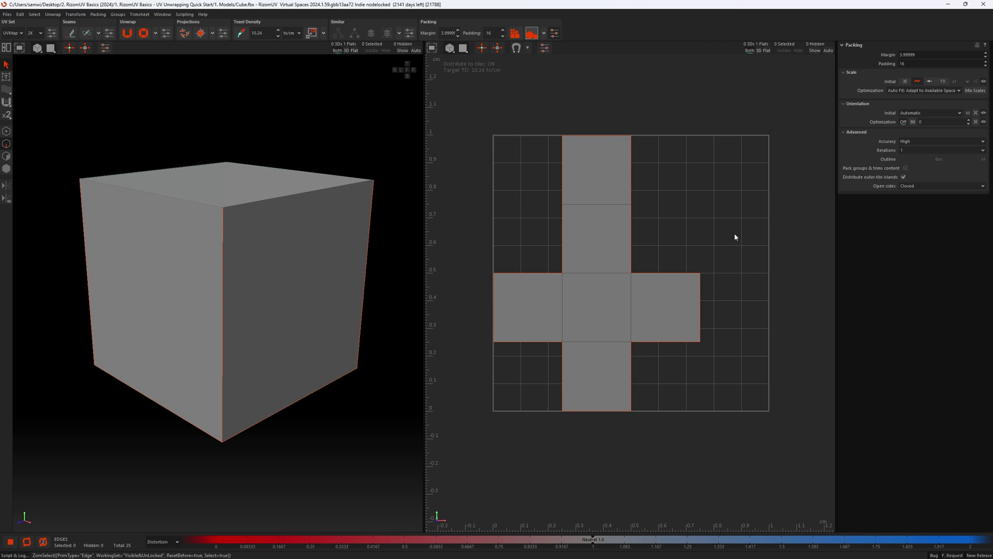
- Undo the packing, the unfold and the seam cut on the cube
key(ctrl+z)
key(ctrl+z)
key(ctrl+z)
key(ctrl+z)
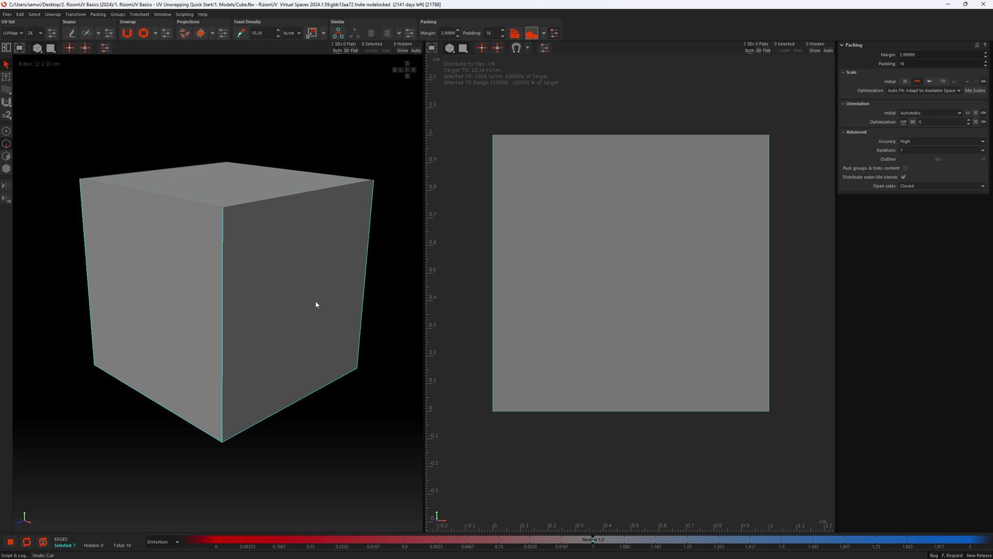
- Remove the cube's near and left vertical edges from the selection, cut the remaining selected edges, and unfold and pack the result
ctrl+click(222, 362)
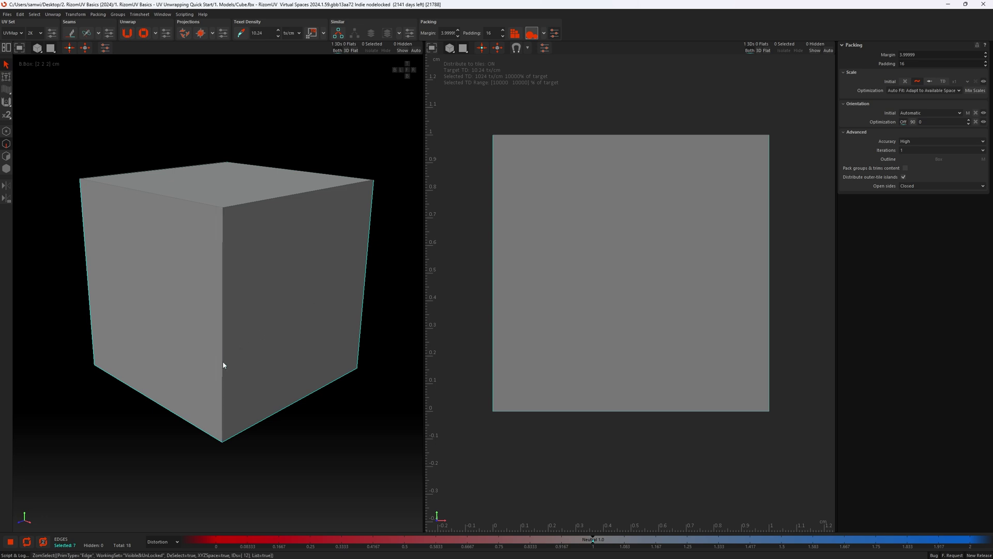
ctrl+click(91, 326)
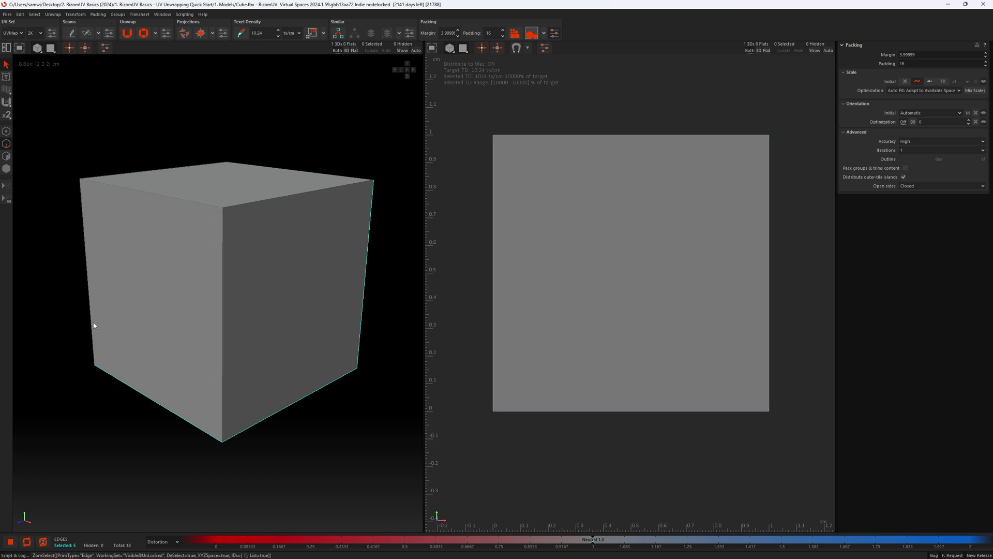
key(c)
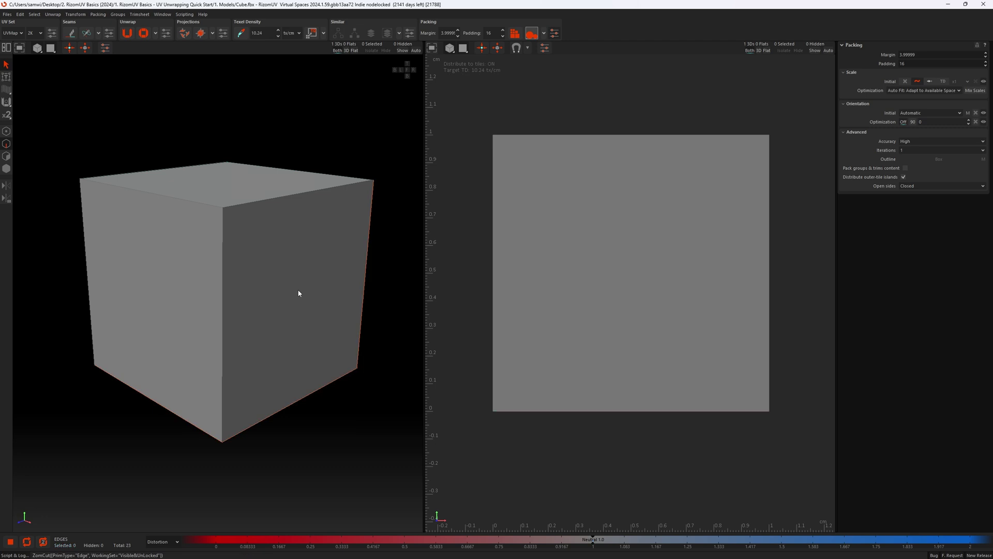
key(u)
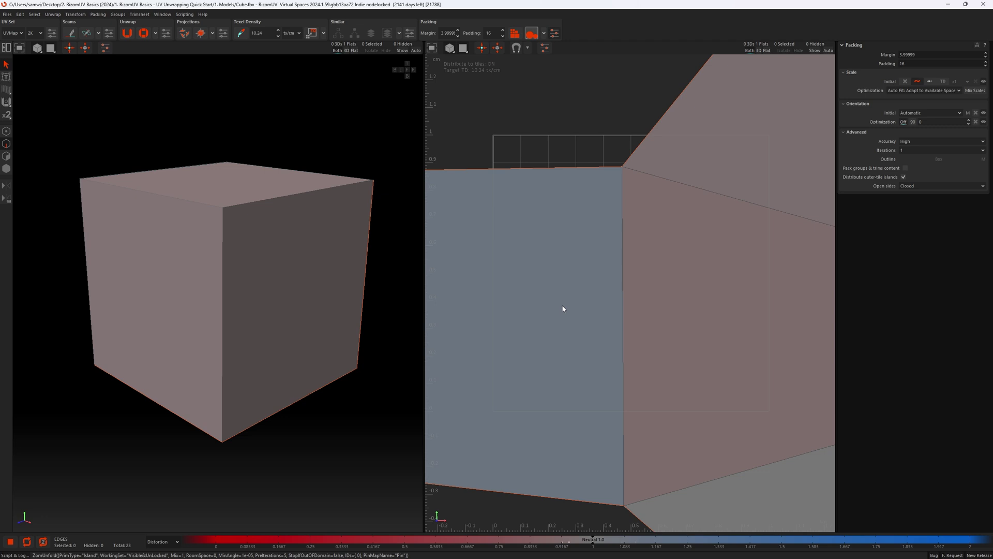
key(p)
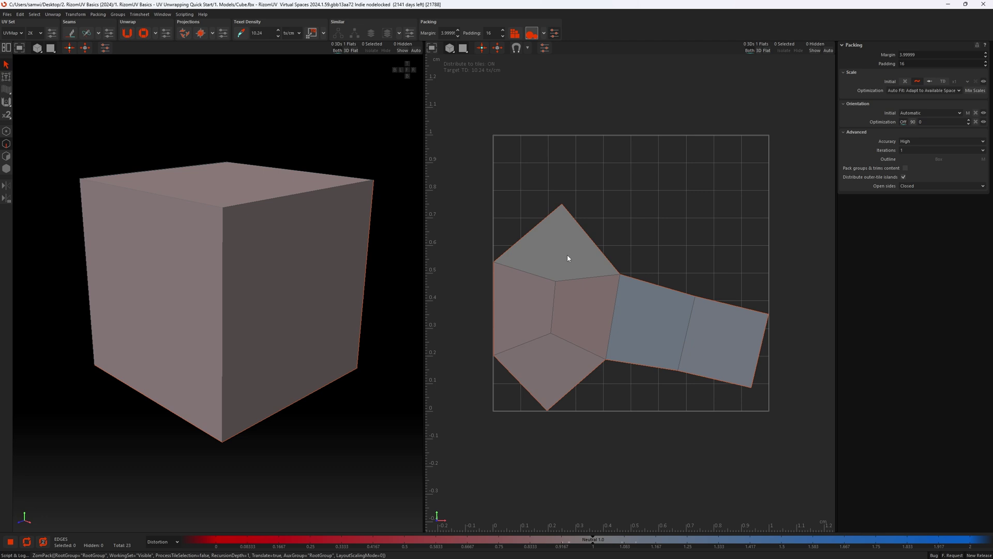
- Cut the two opposite edges above and below the distorted inner face in the UV layout, and unfold and pack the island
click(587, 279)
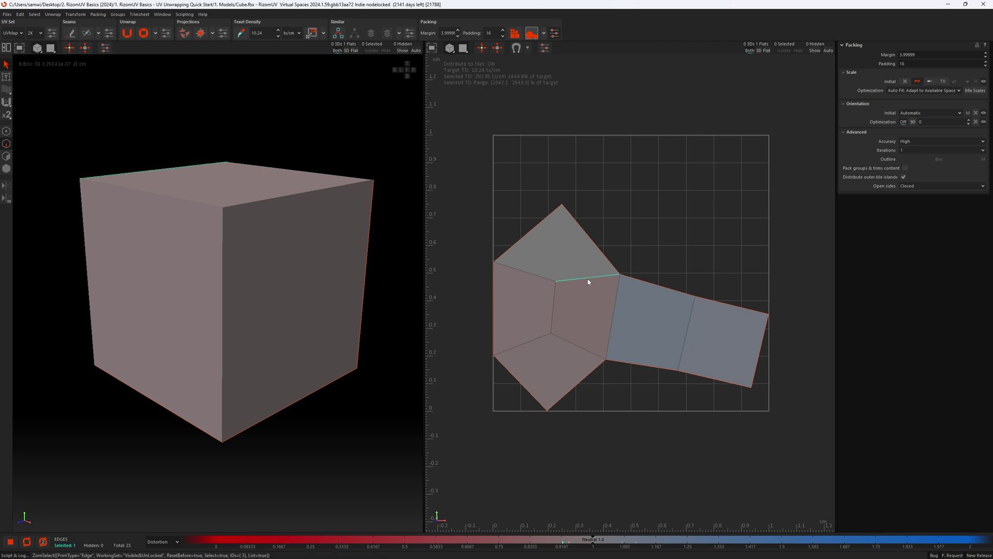
shift+click(579, 349)
key(c)
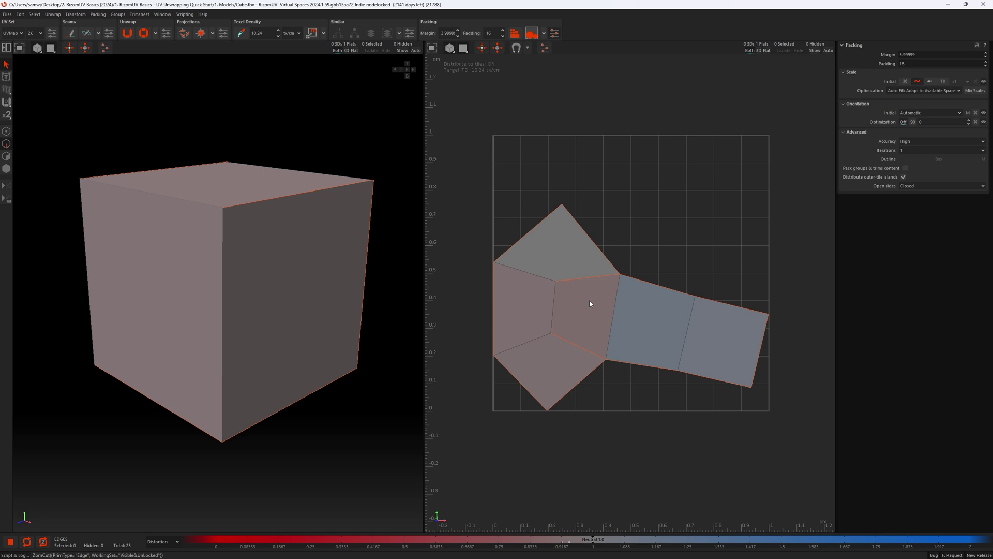
key(u)
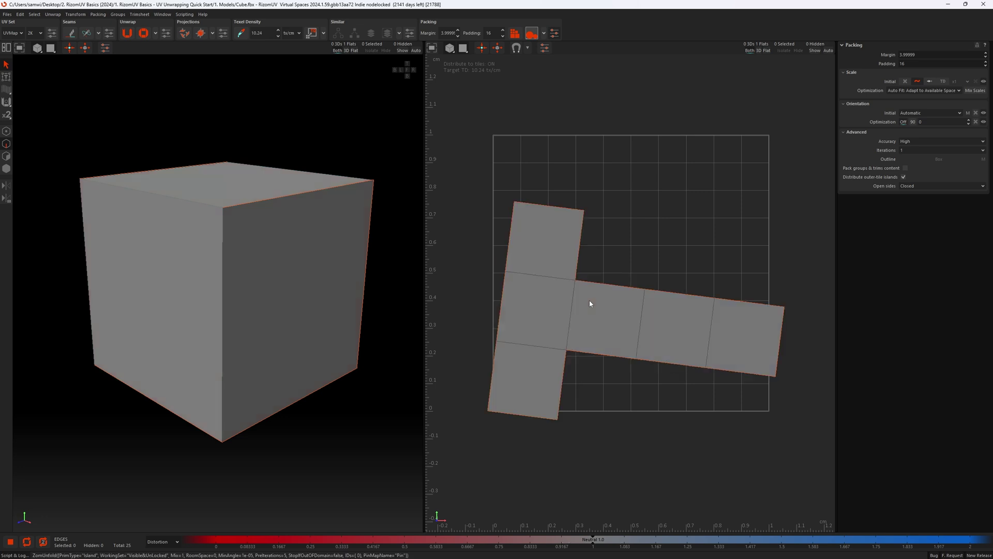
key(p)
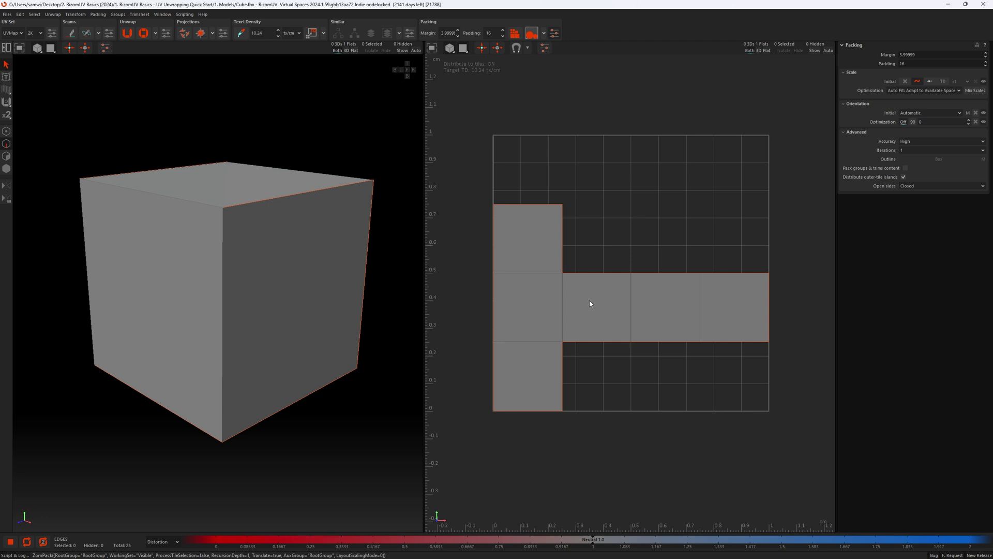
- Cut the two edges joining the upper and lower end faces to the T-shaped UV island
click(546, 273)
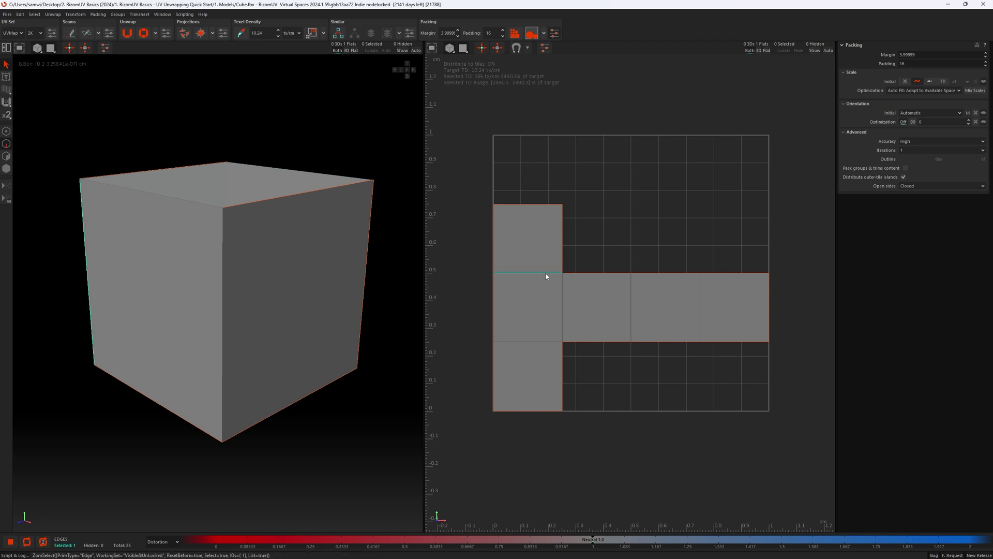
shift+click(529, 342)
key(c)
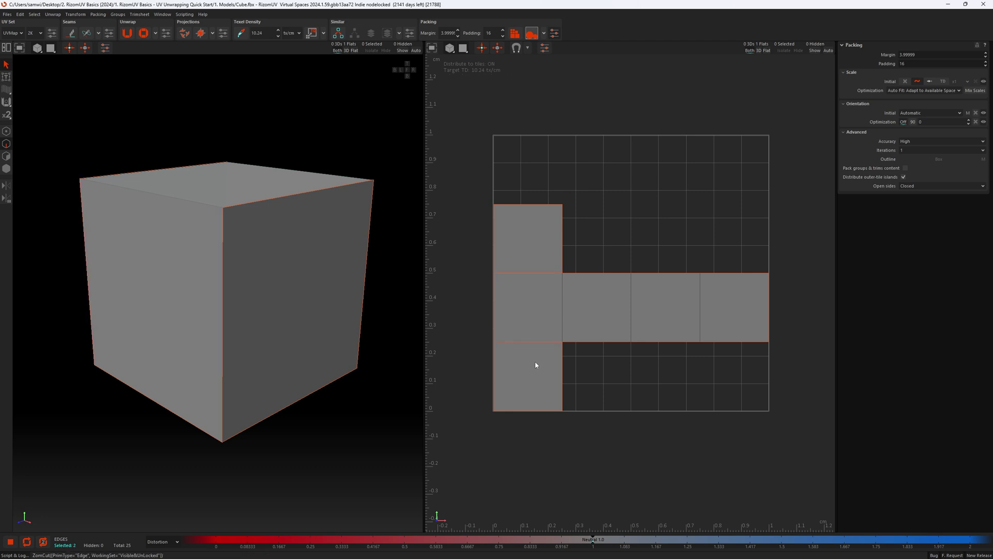
- Weld the detached upper and lower faces to the matching edges of the second square in the horizontal UV strip
click(598, 273)
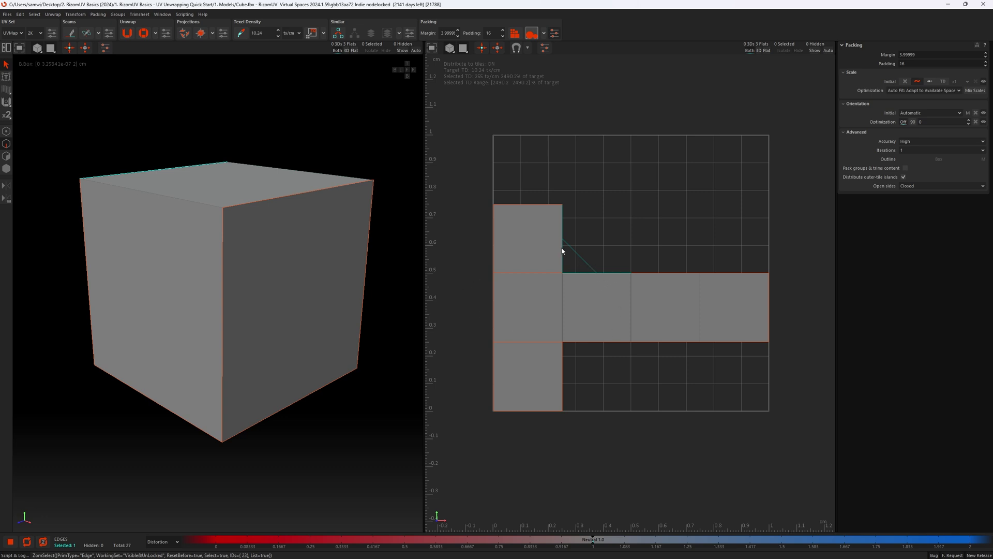
middle_drag(173, 284, 286, 285)
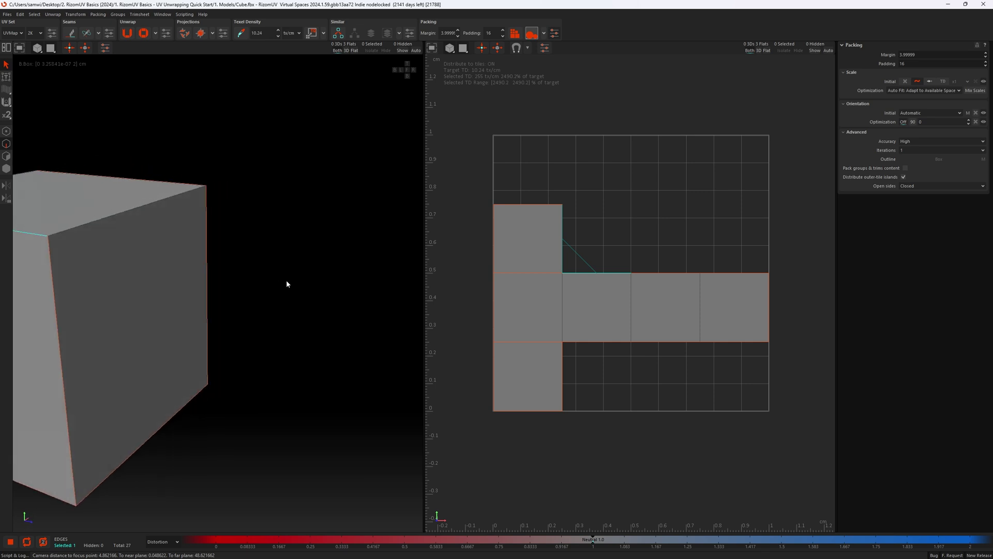
alt+drag(287, 284, 297, 285)
alt+drag(114, 302, 236, 280)
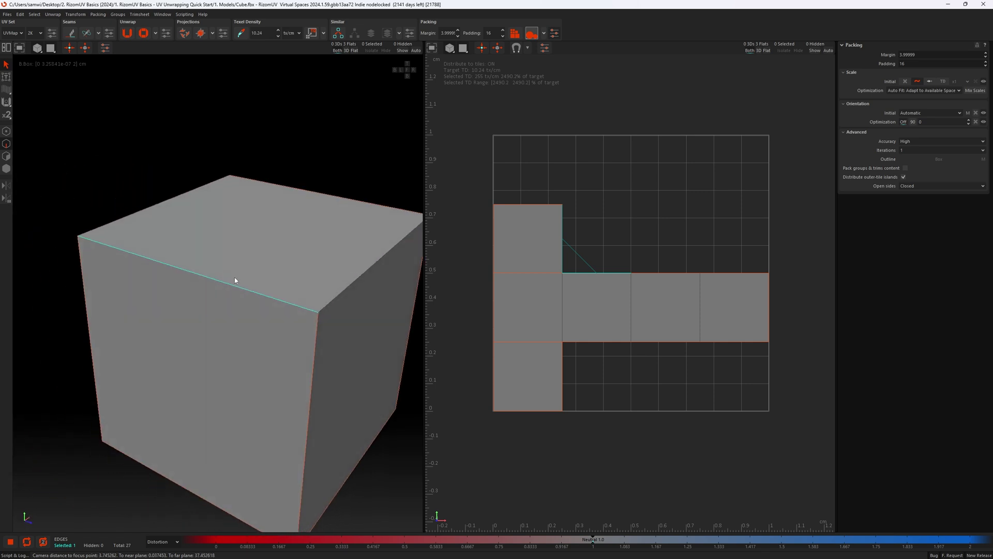
alt+drag(234, 339, 331, 291)
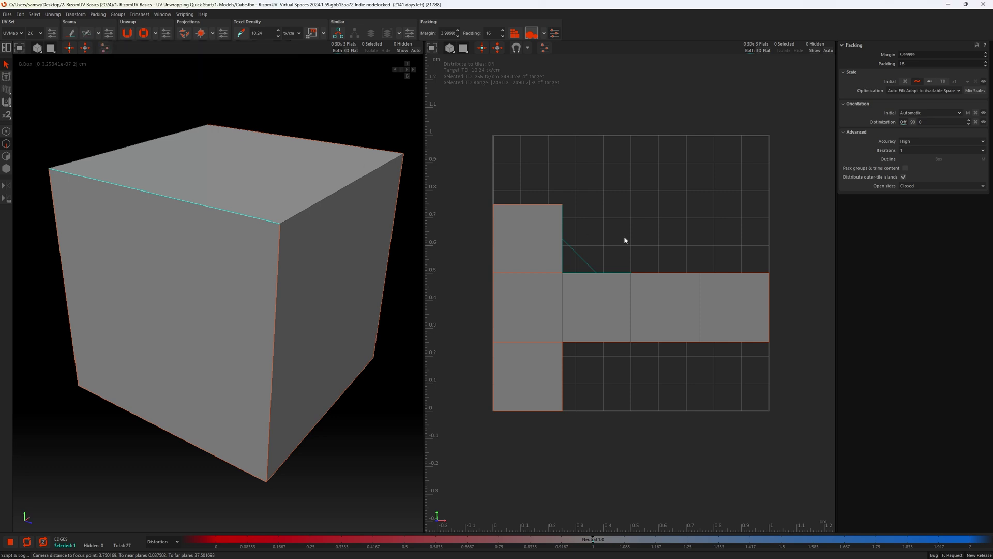
key(w)
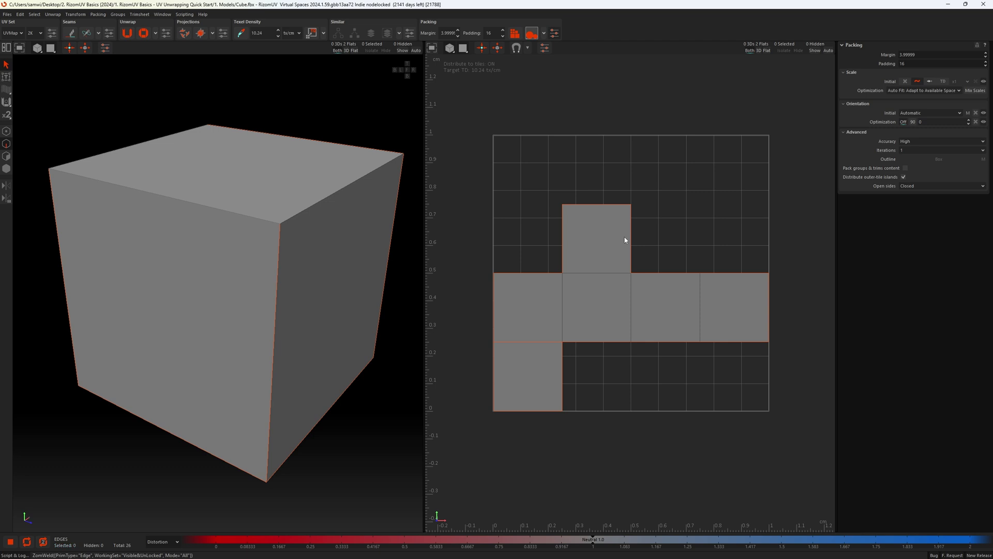
click(616, 250)
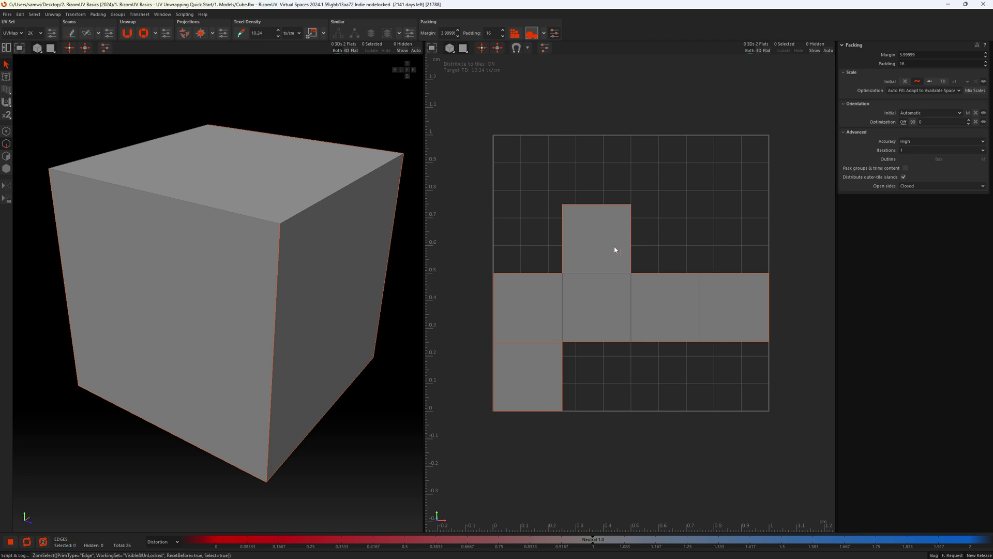
click(600, 343)
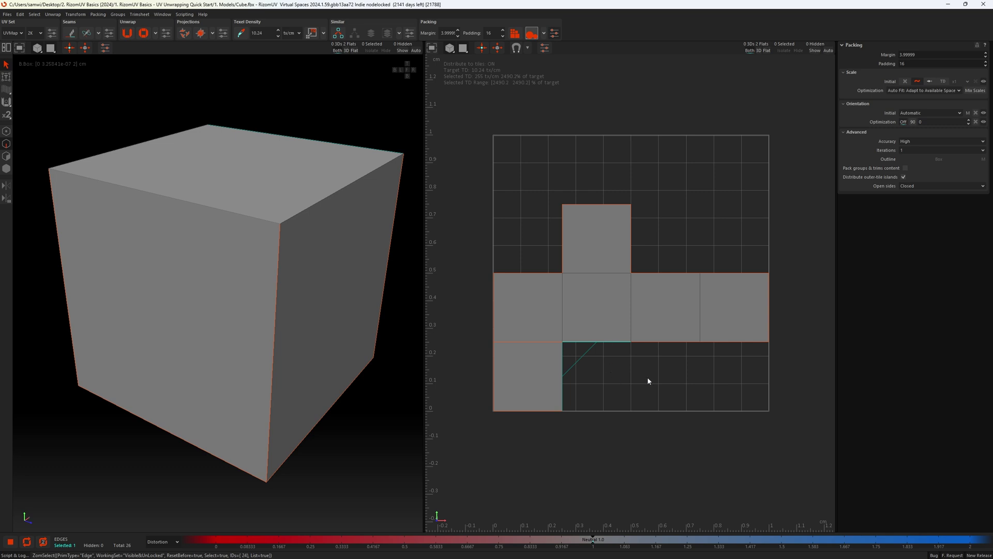
key(w)
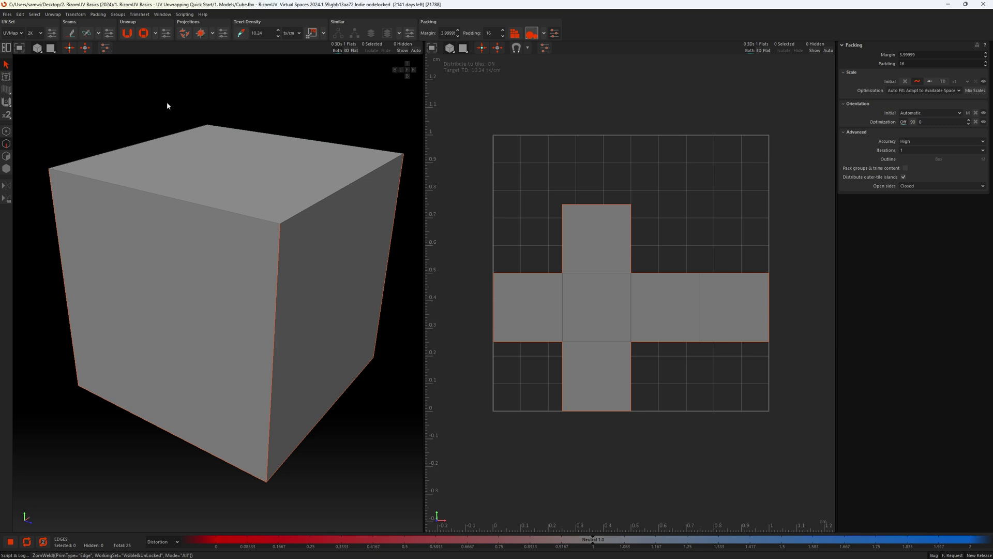
- Save the unwrapped cube to its current file, and look over the Save As and Save as New Version options
click(7, 15)
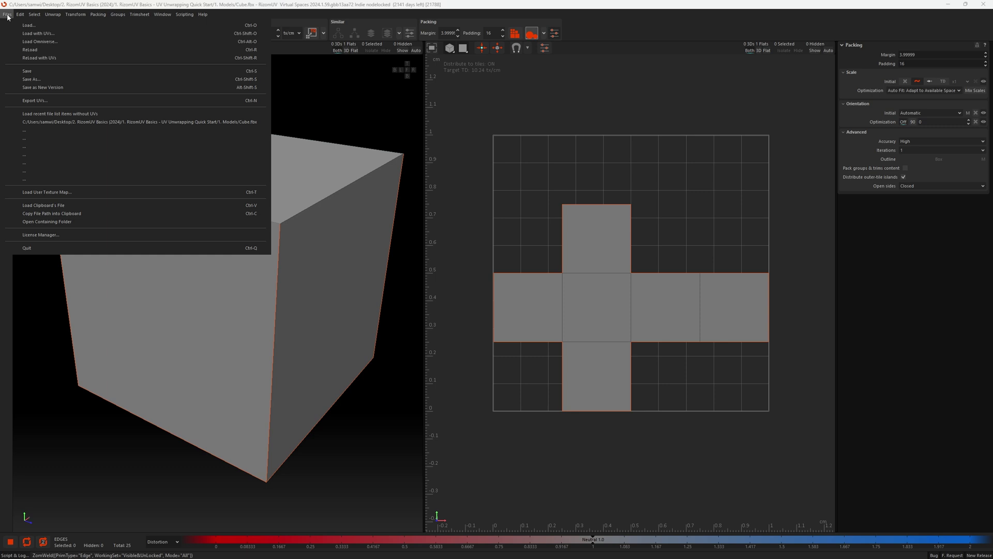
click(50, 72)
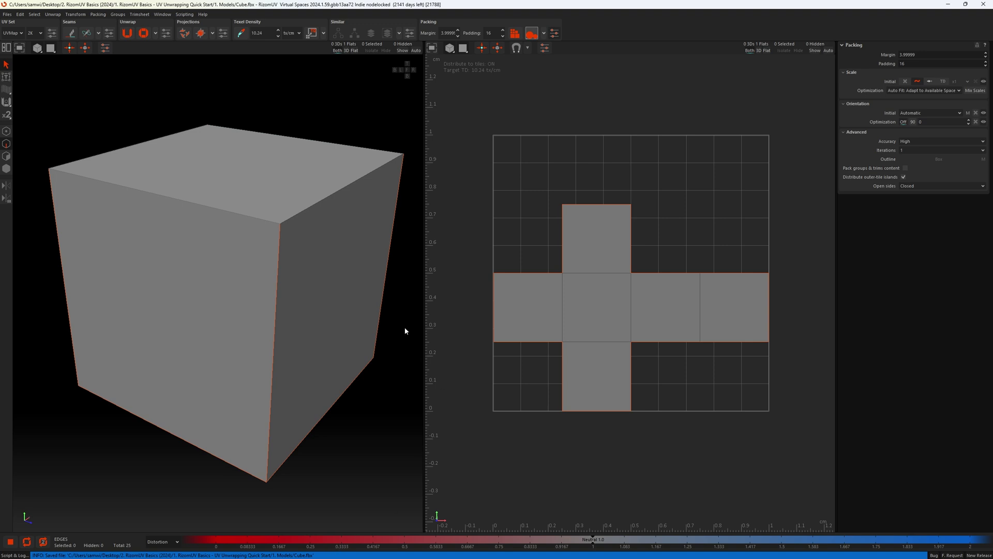
click(470, 296)
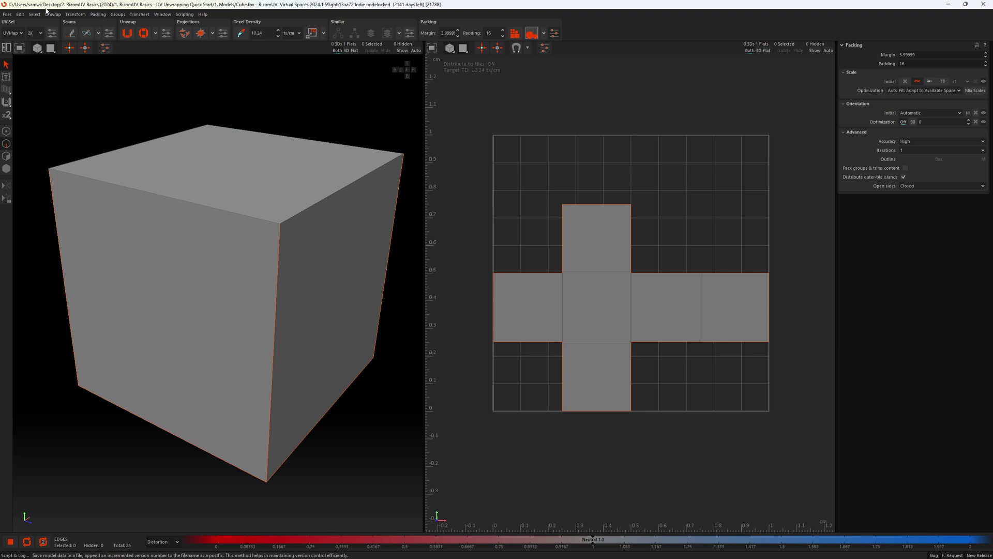
click(7, 13)
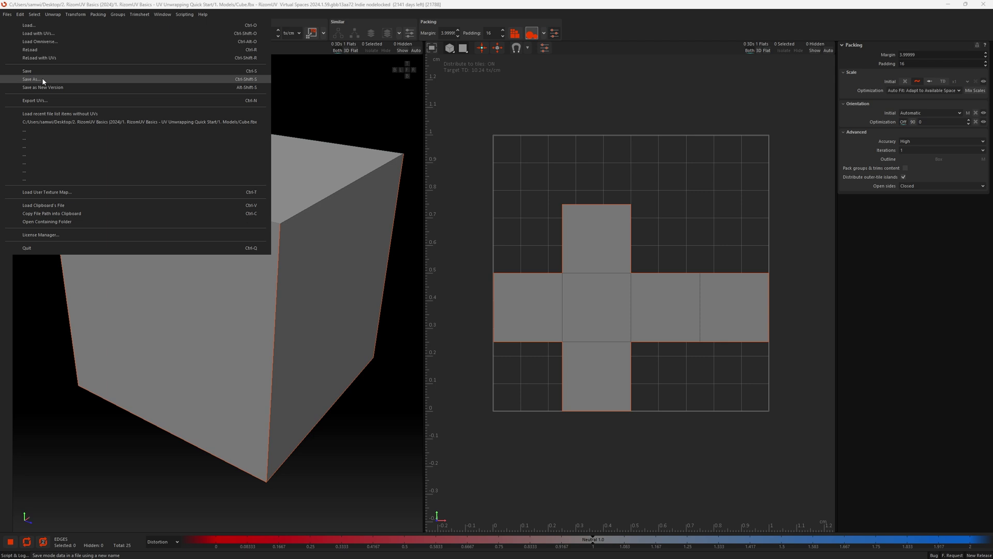
click(456, 282)
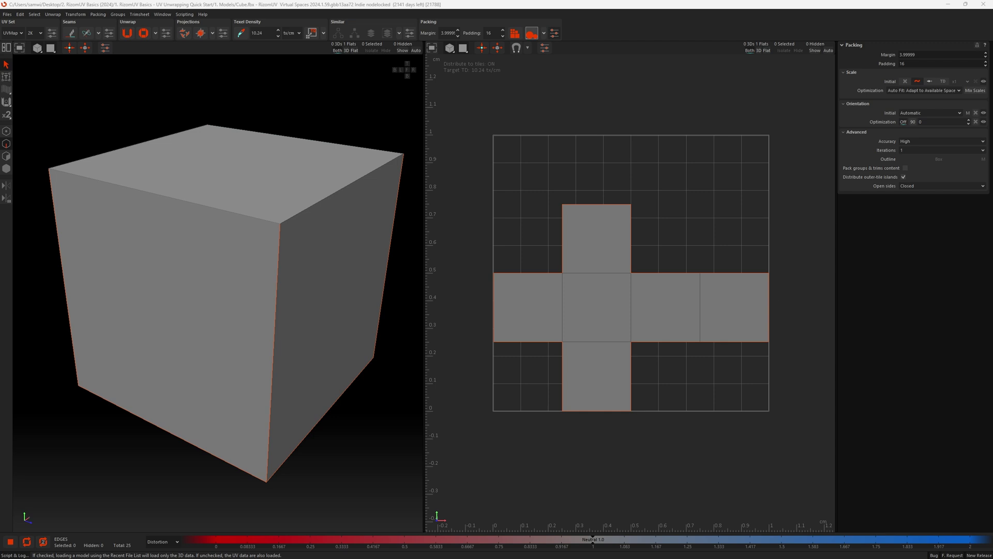
- Load Cylinder.fbx from the 1. Models folder without saving the cube's changes, and look over the file loading options
drag(992, 187, 533, 176)
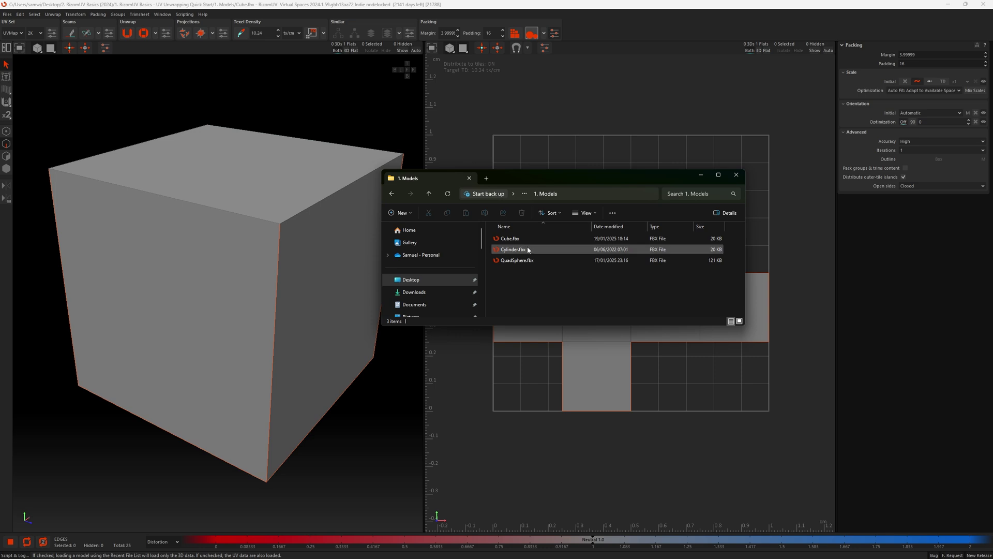
click(511, 252)
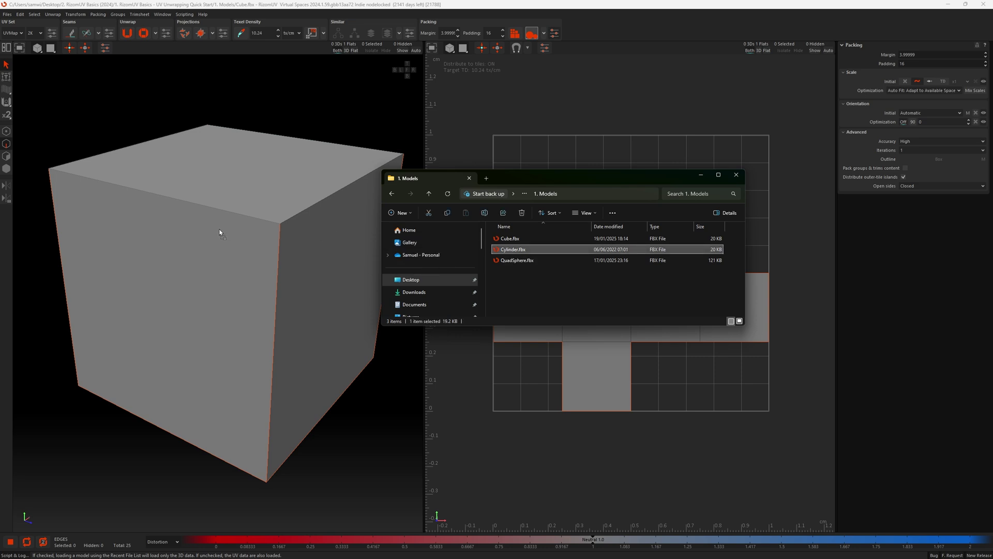
drag(220, 234, 220, 232)
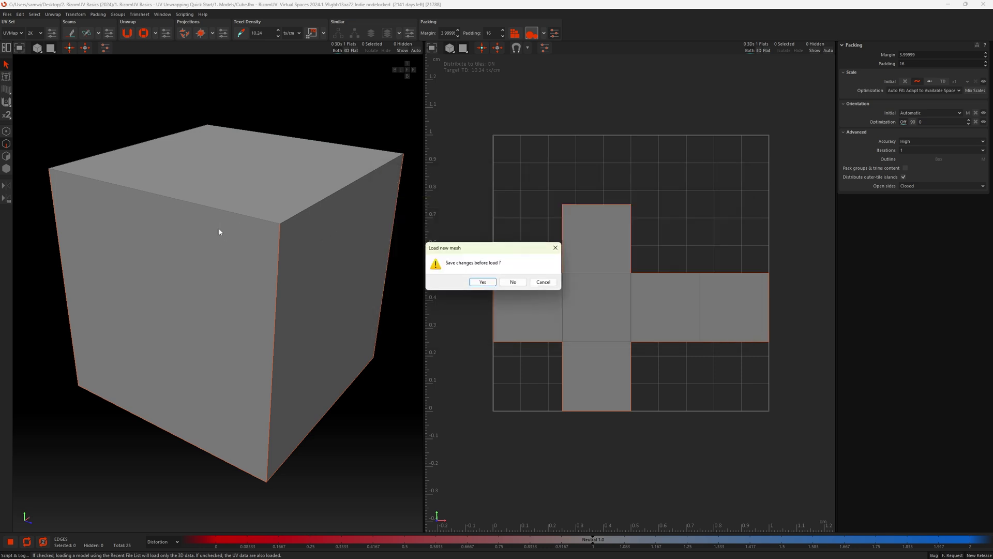
click(513, 282)
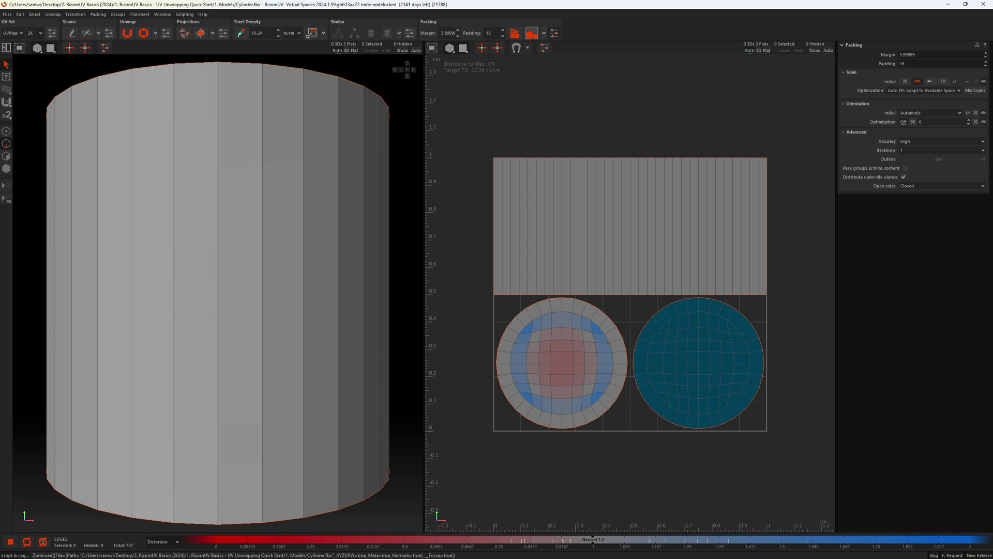
click(7, 14)
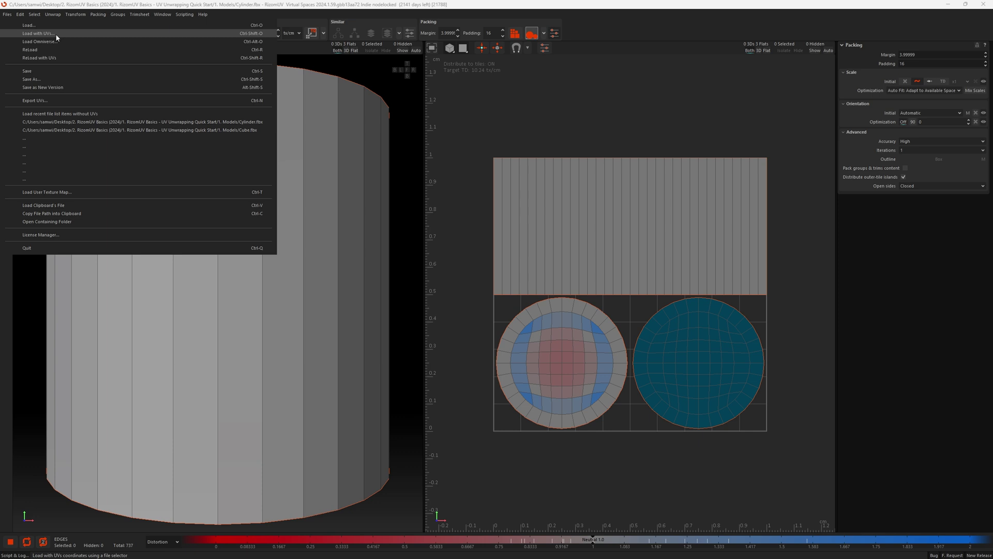
click(463, 254)
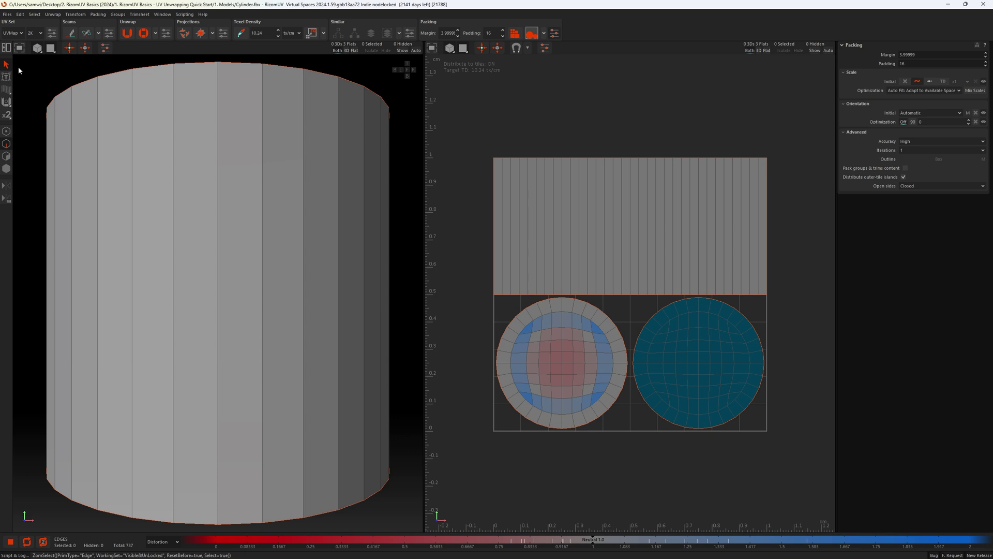
- Try to weld the strip's last lower edge to the inverted blue disc, and flip that disc island
click(764, 295)
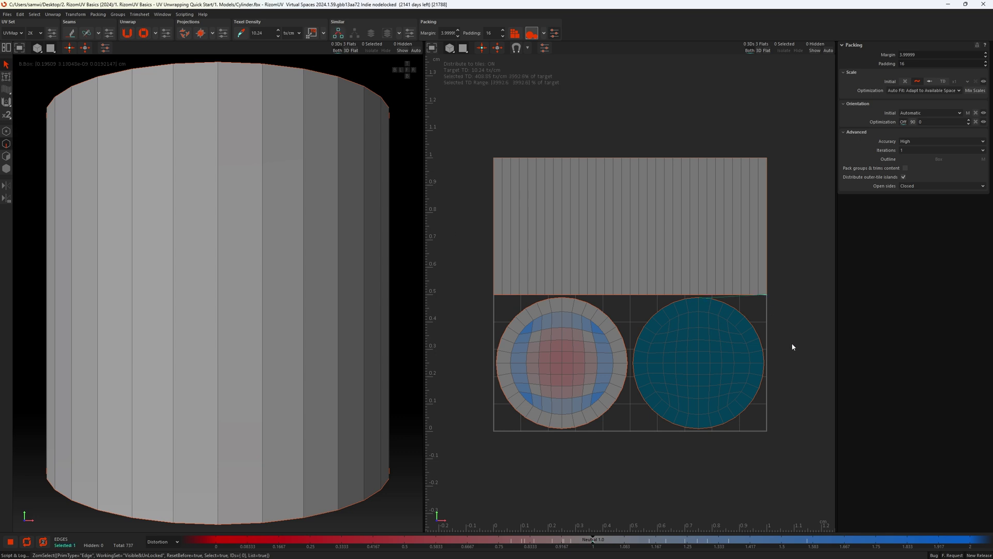
key(w)
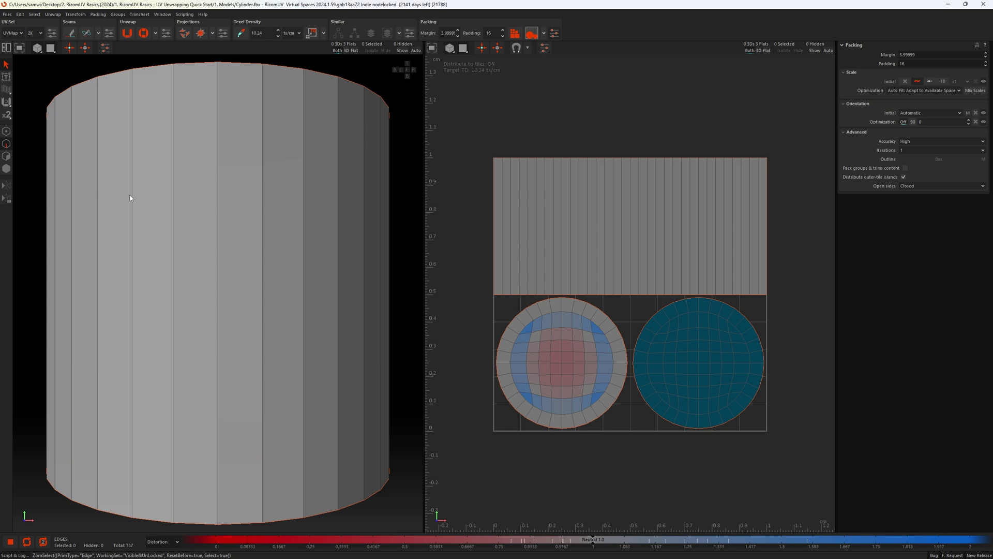
click(6, 168)
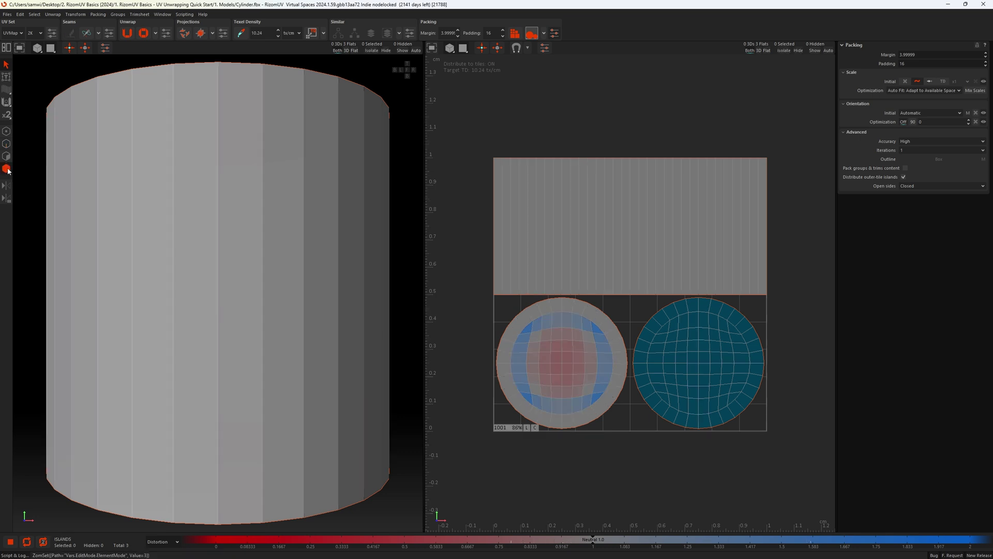
click(693, 370)
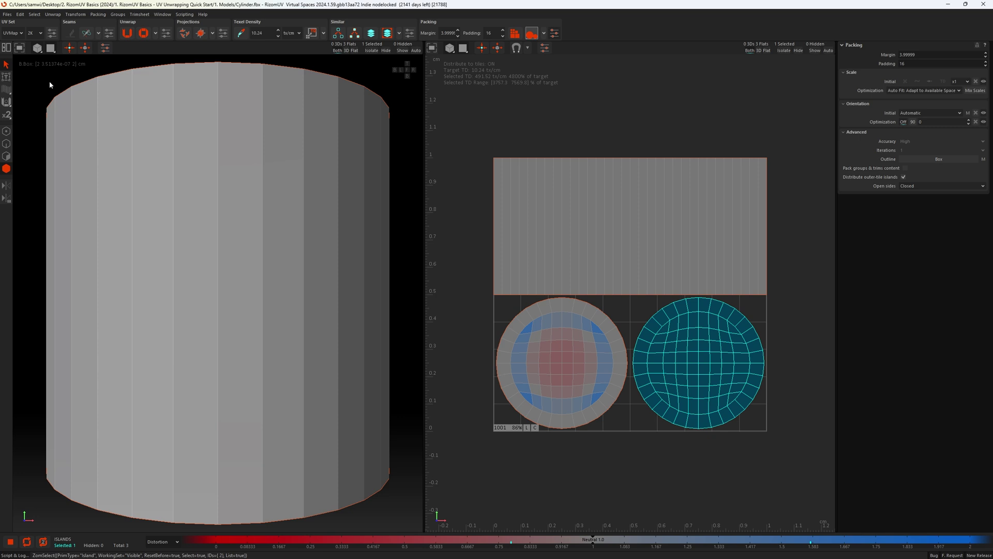
click(5, 79)
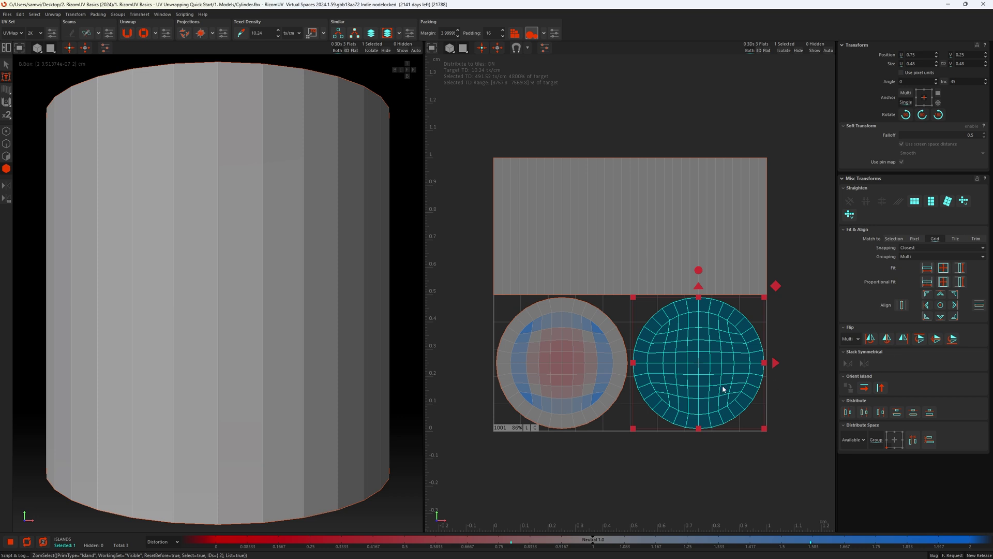
click(888, 339)
click(788, 400)
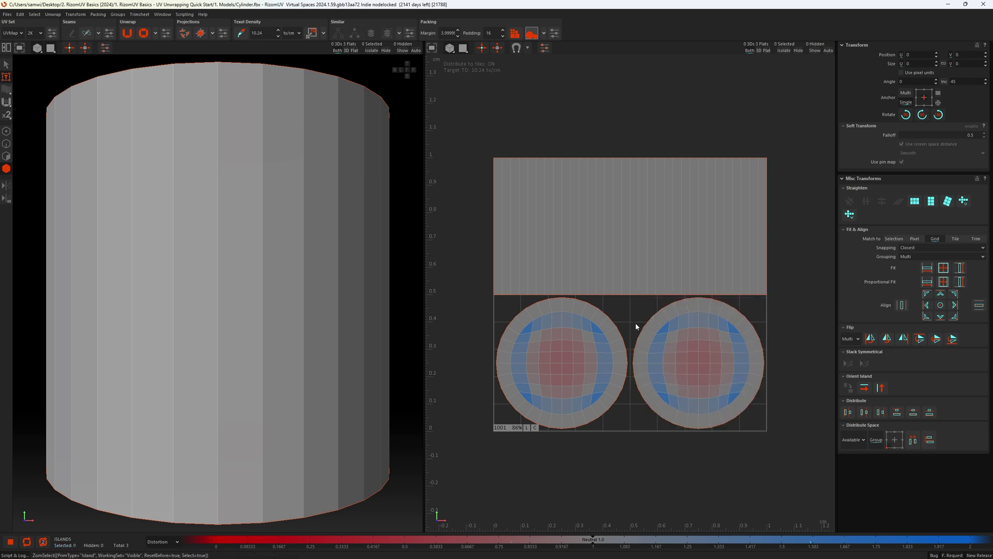
- Weld the two cap discs to the lower and upper edges of the last segment of the cylinder's side strip
click(6, 144)
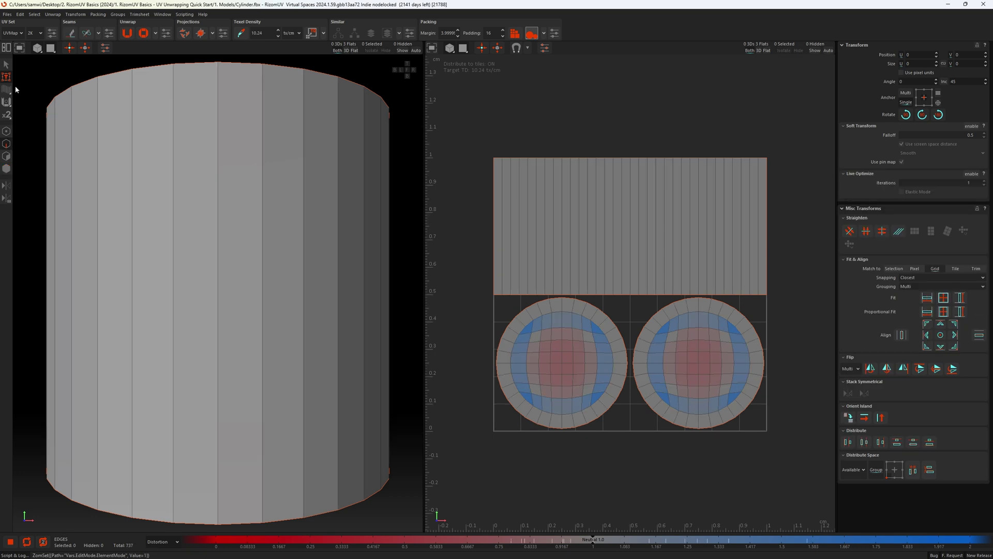
click(6, 66)
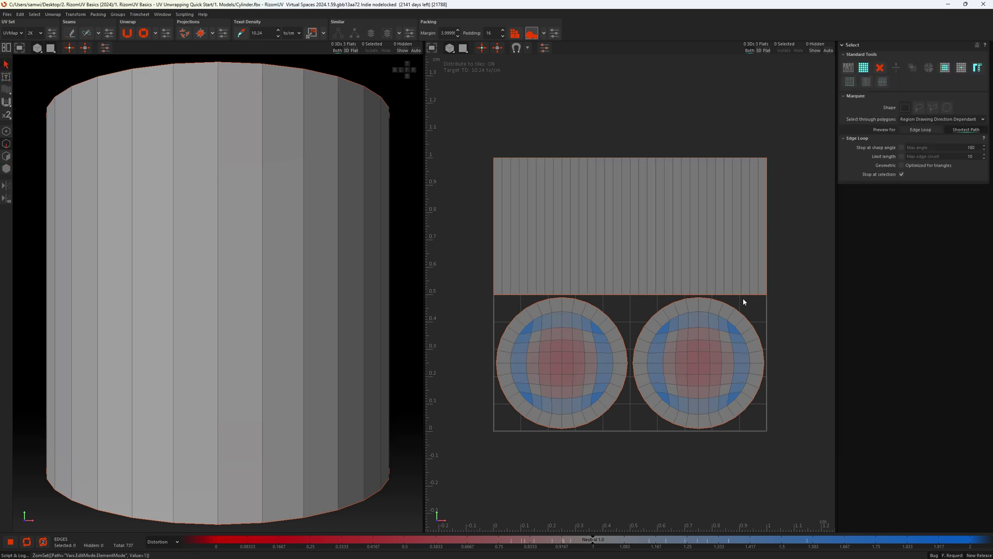
click(761, 297)
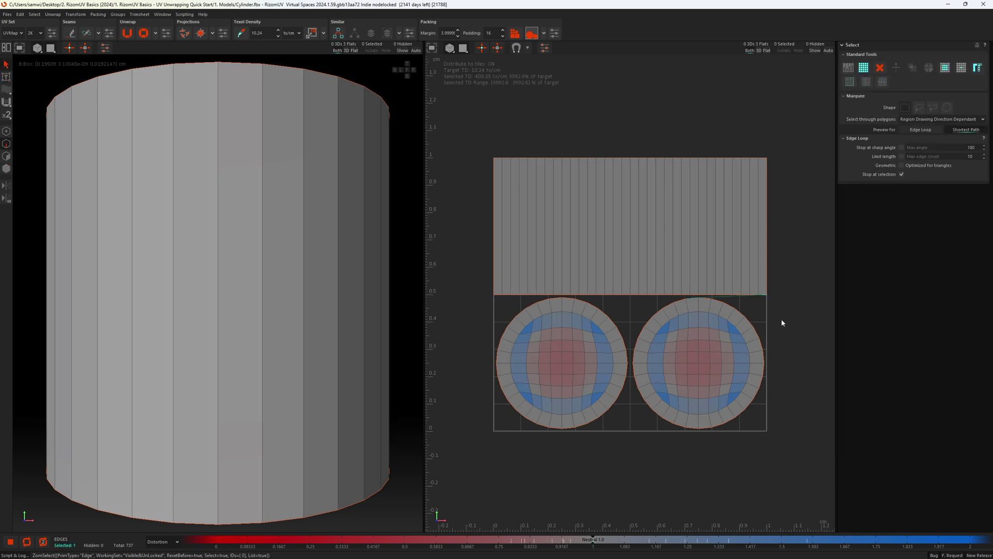
key(w)
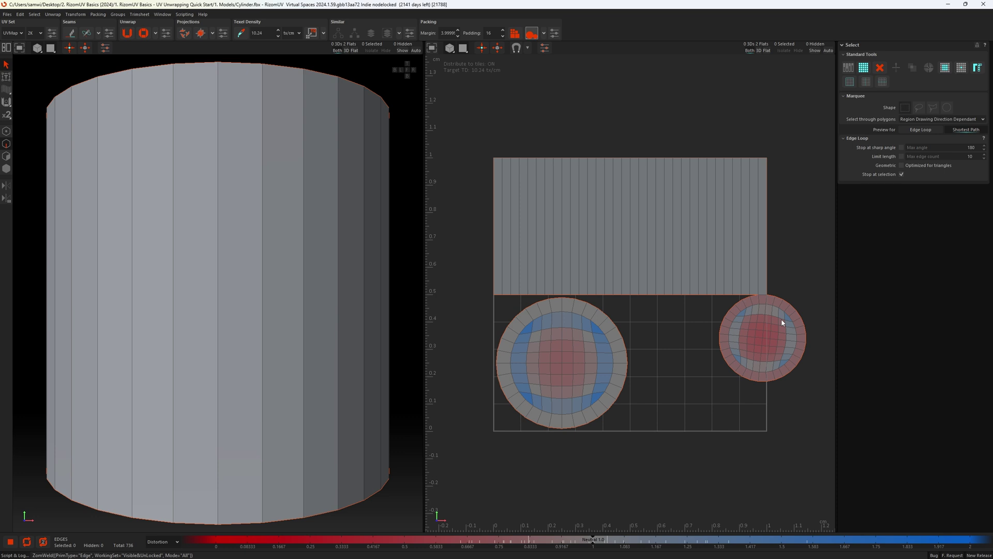
click(762, 159)
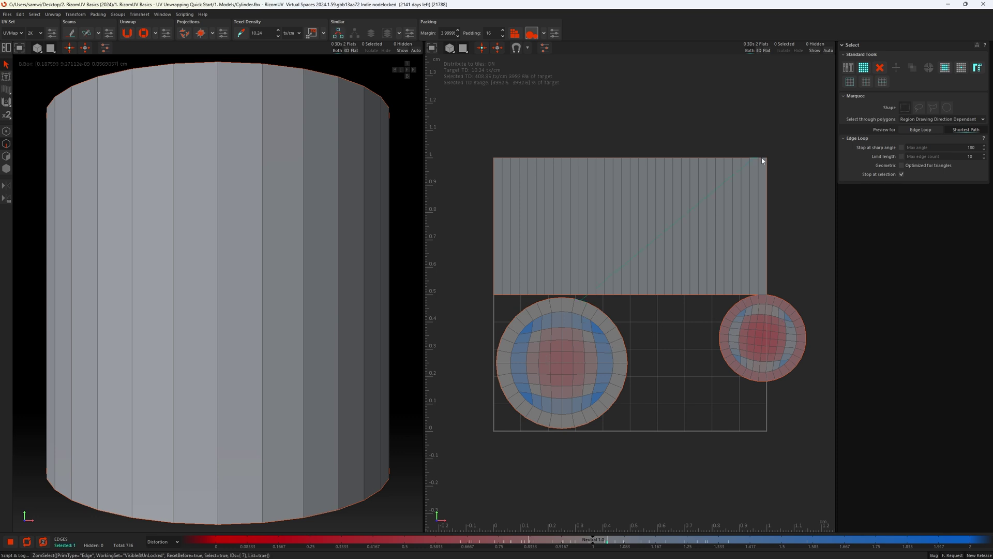
click(762, 161)
key(w)
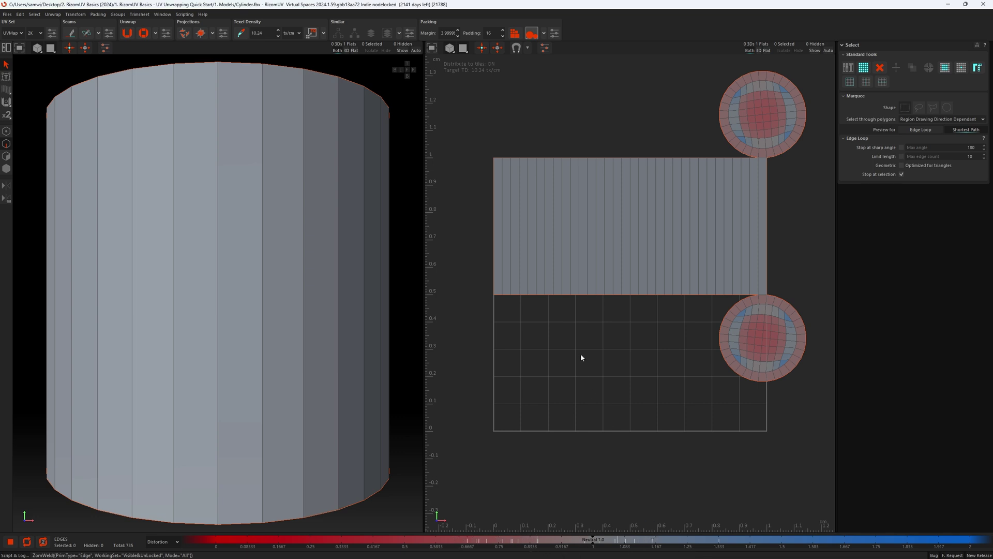
- Display the CheckerBoard texture on the cylinder in the 3D view and examine the distortion on its cap and sides
middle_drag(252, 225, 245, 333)
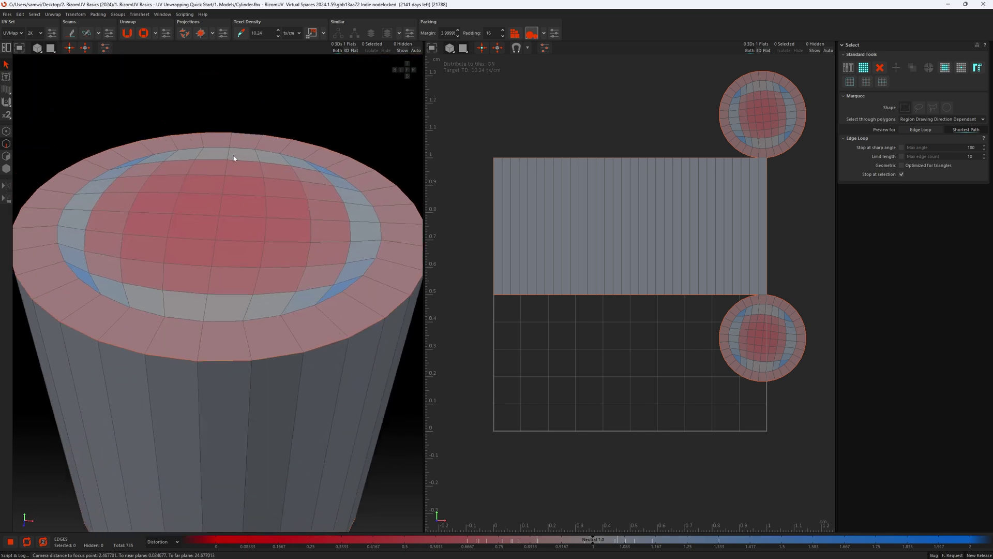
click(51, 49)
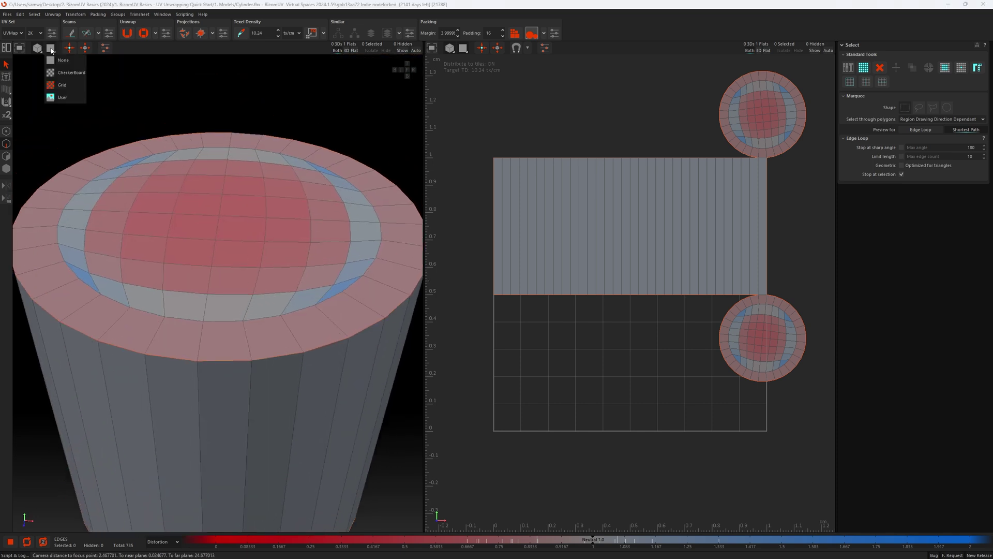
click(65, 73)
scroll(245, 265, down, 3)
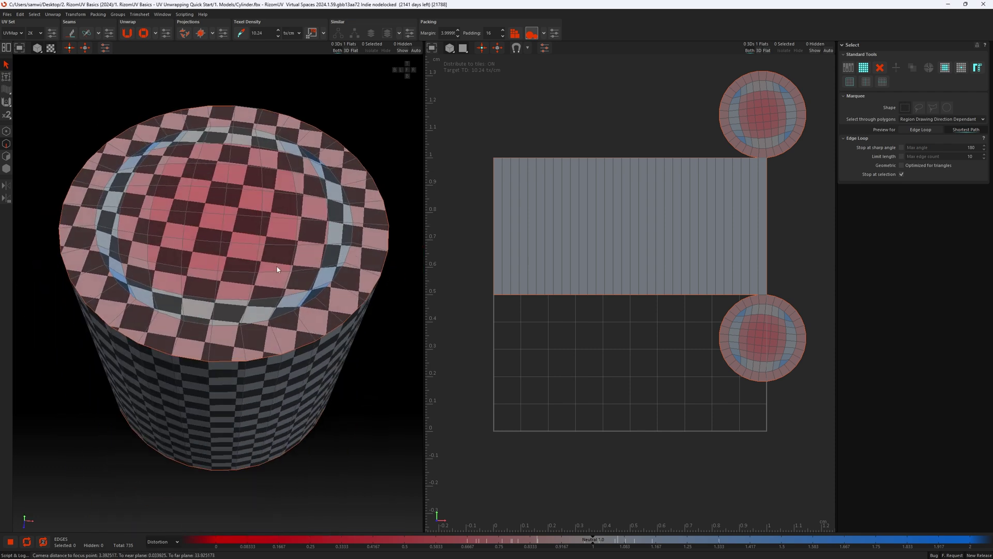
alt+drag(277, 270, 271, 259)
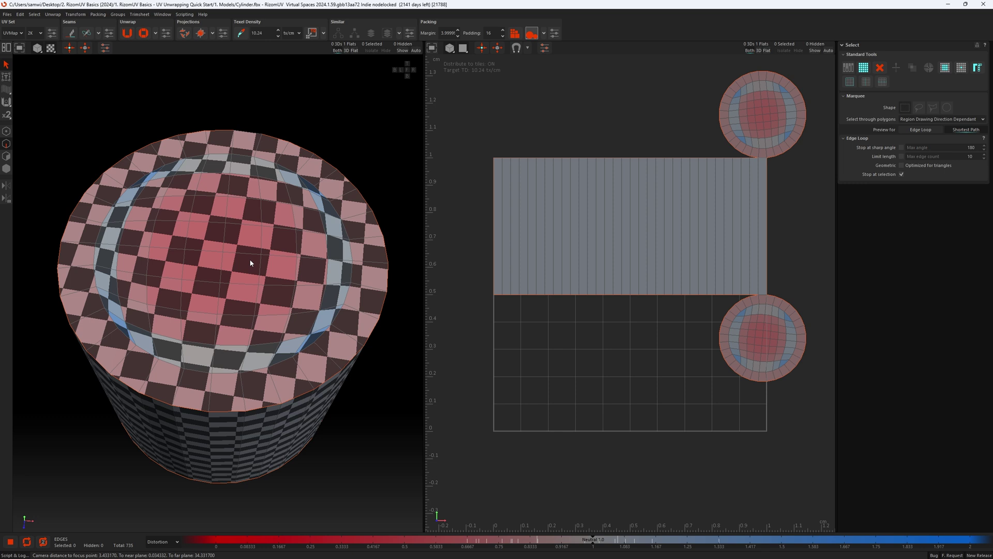
- Optimize the welded cylinder island to even out its distortion, and pack it into the UV tile
key(o)
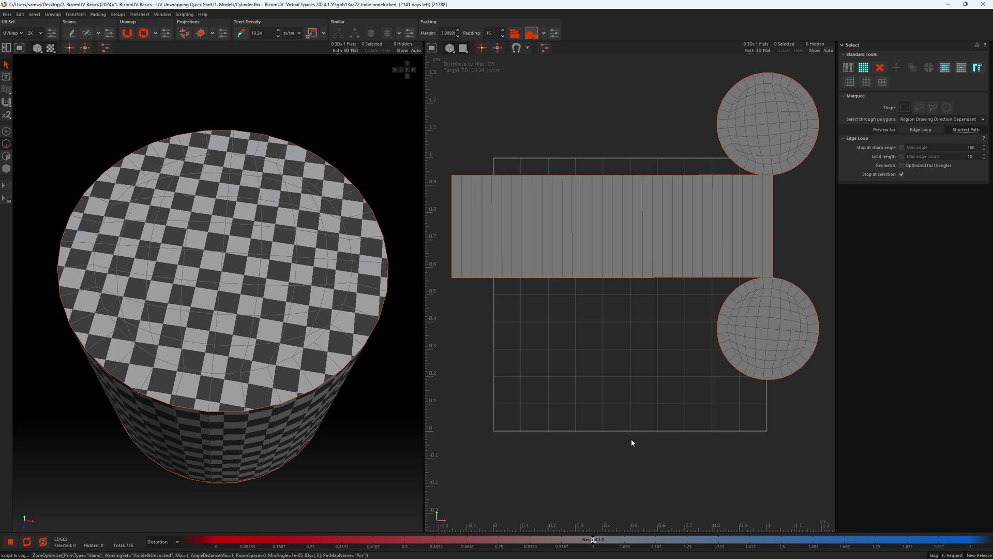
key(p)
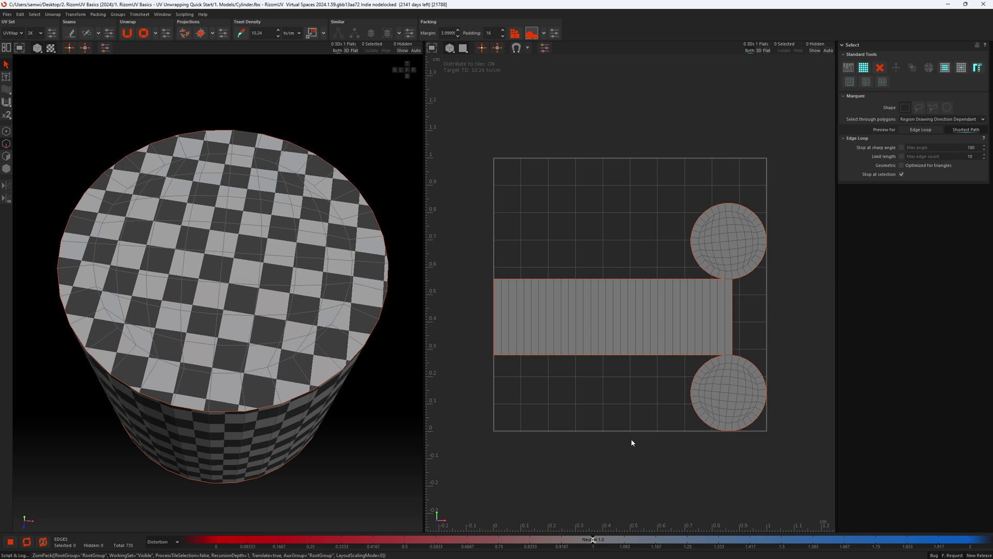
- Load QuadSphere.fbx without its UVs, discarding the cylinder's changes, and show the contextual help
click(7, 14)
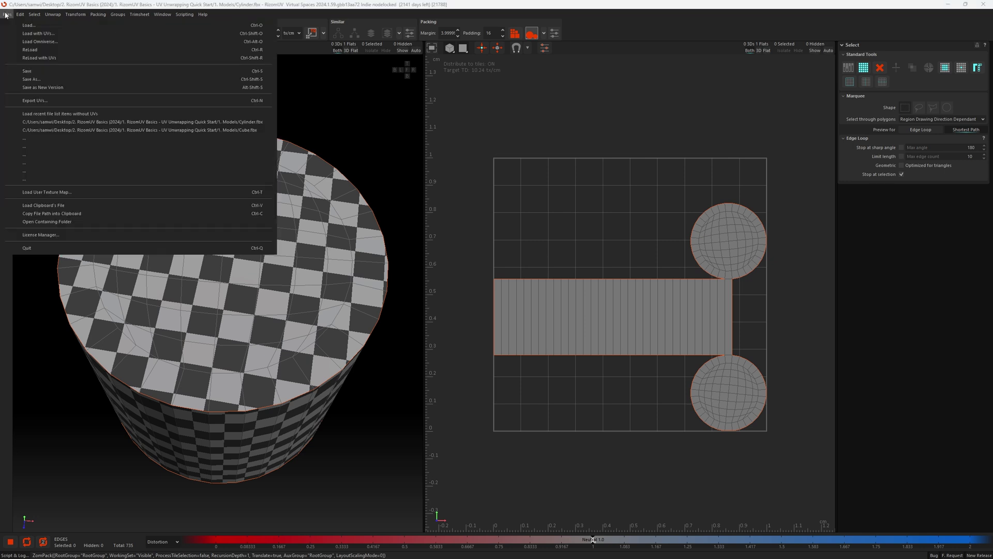
click(29, 25)
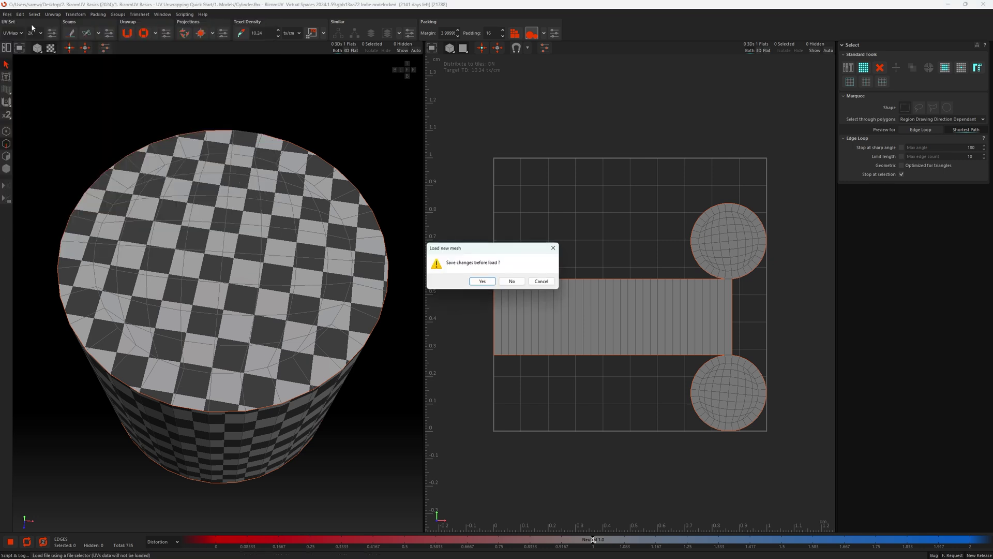
click(514, 283)
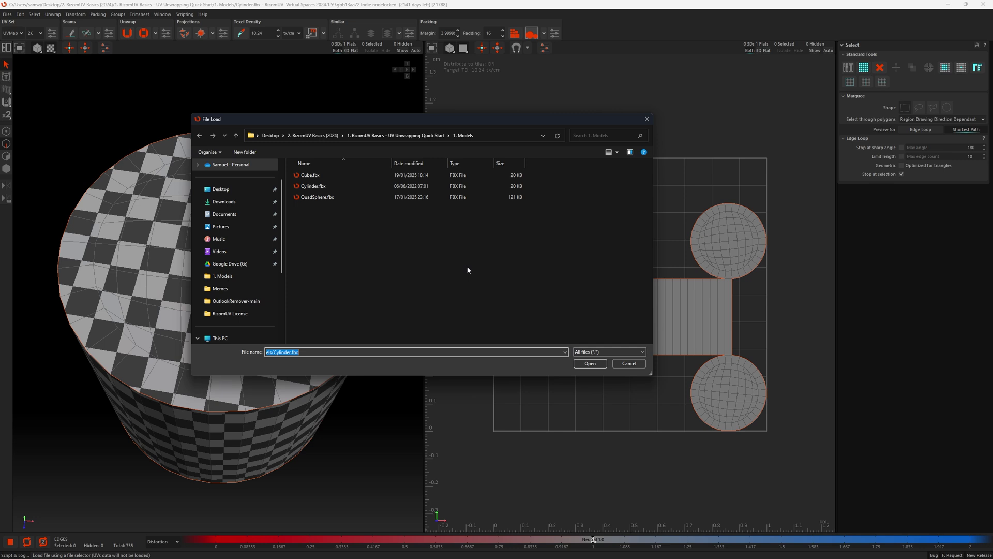
double_click(310, 197)
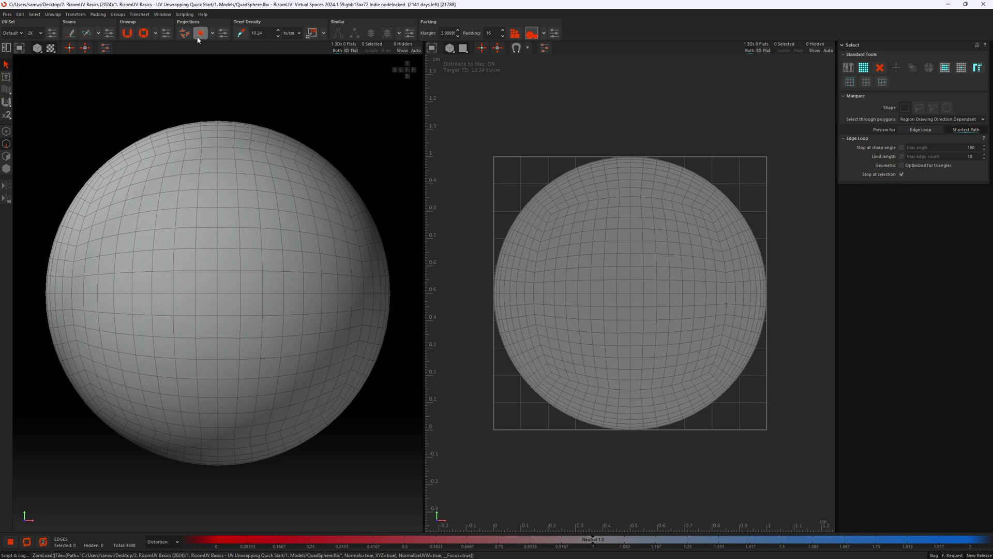
click(162, 14)
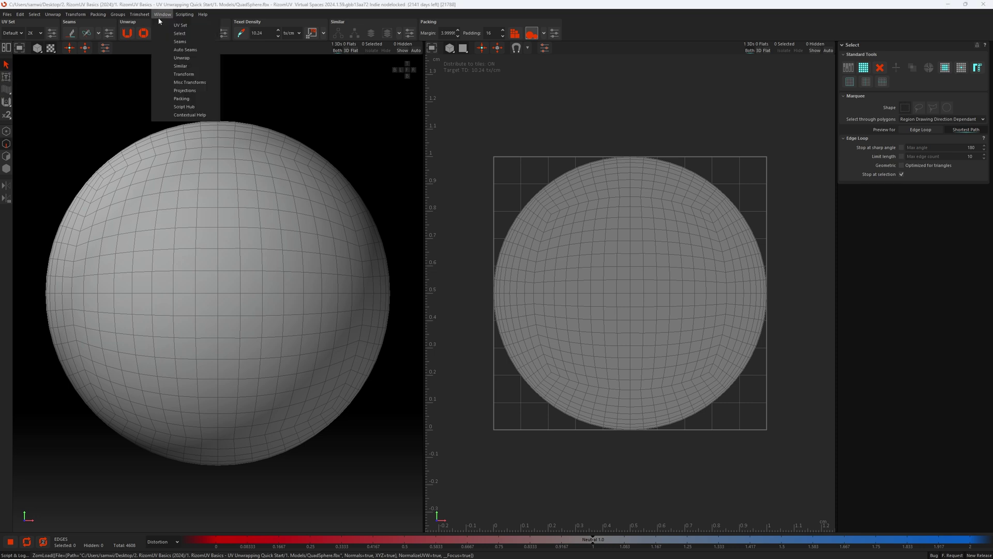
click(187, 115)
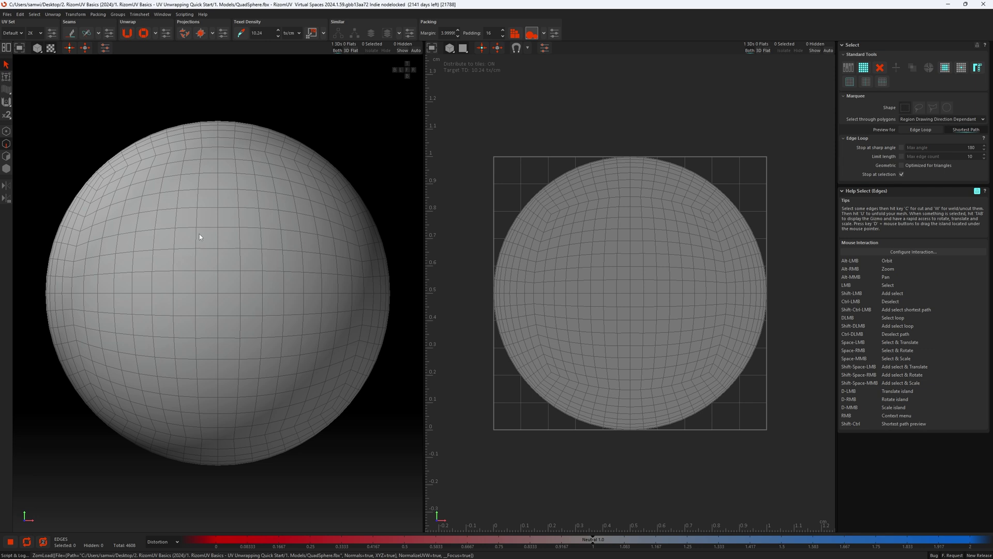
- Select the three edge loops that meet at the sphere's front corner vertex, and clear the selection
alt+drag(200, 234, 236, 262)
double_click(232, 244)
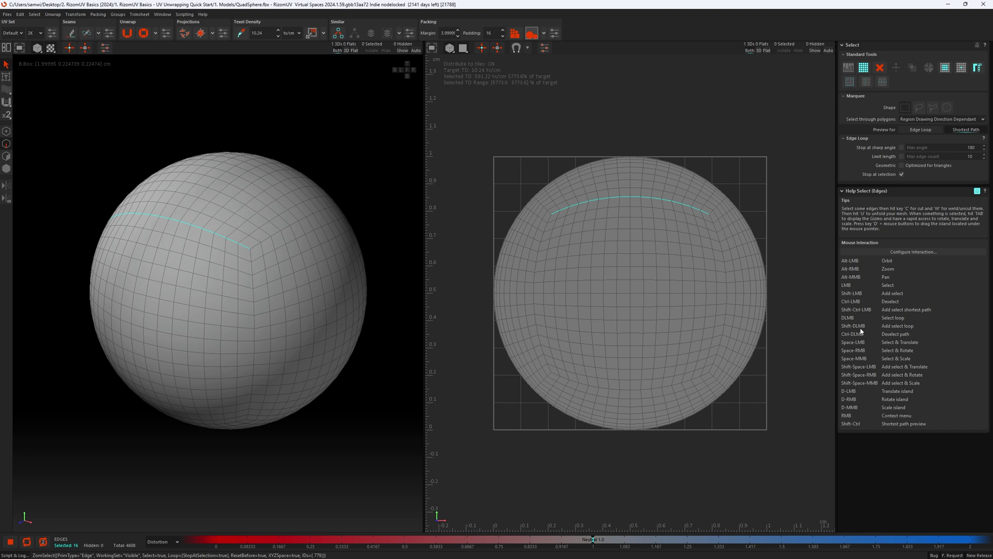
shift+double_click(251, 260)
shift+double_click(255, 245)
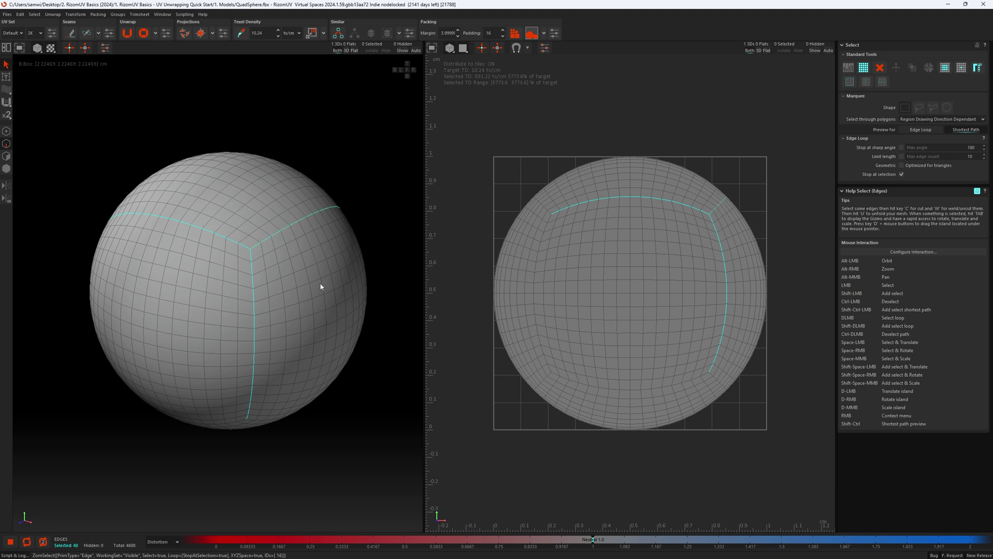
click(402, 191)
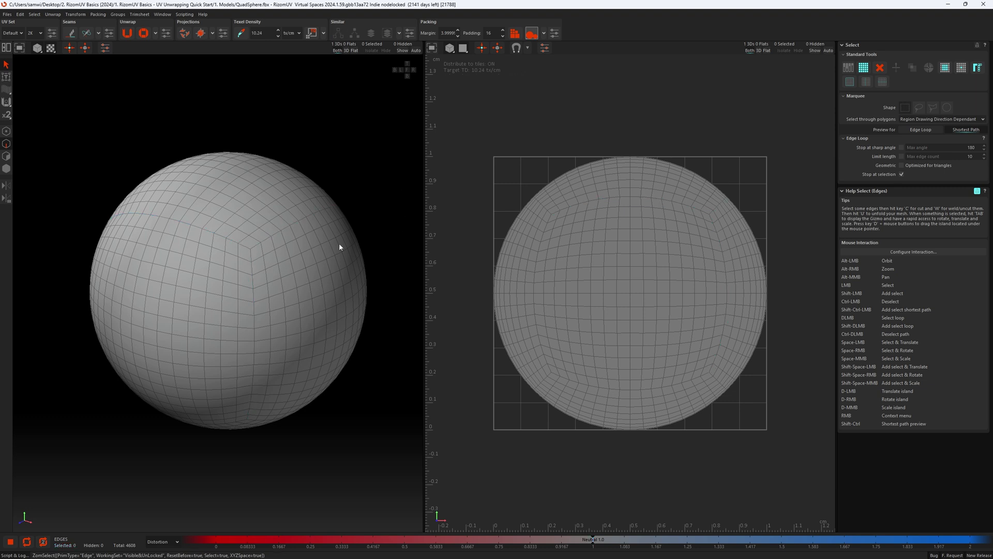
- Select the three edges meeting at the sphere's front corner vertex, extend them with Select Loops, and clear the selection
click(244, 248)
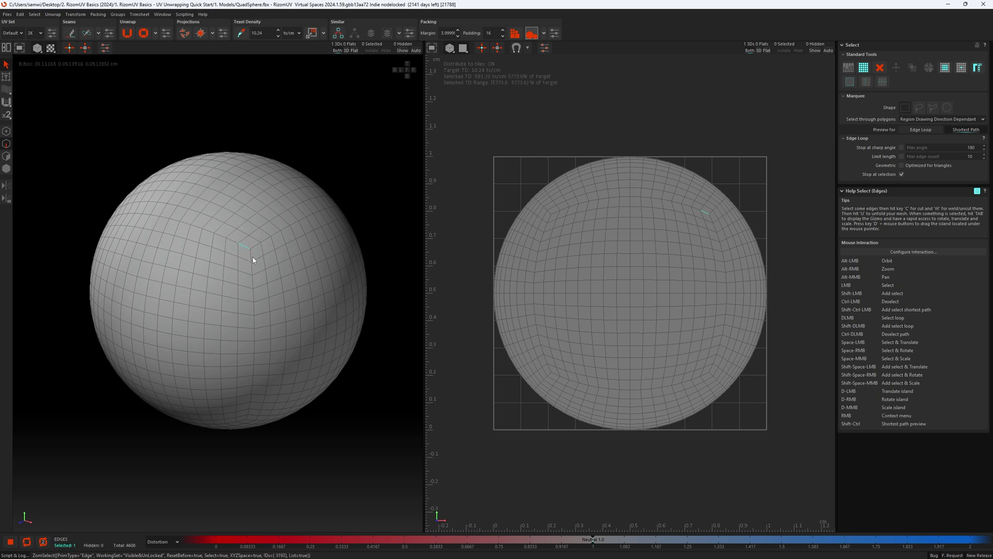
shift+click(251, 256)
click(32, 15)
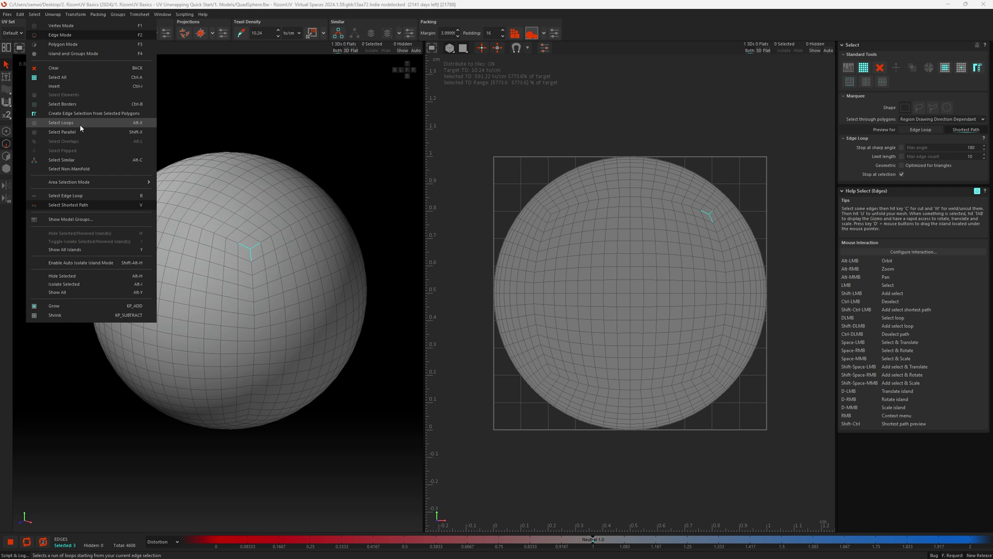
click(306, 133)
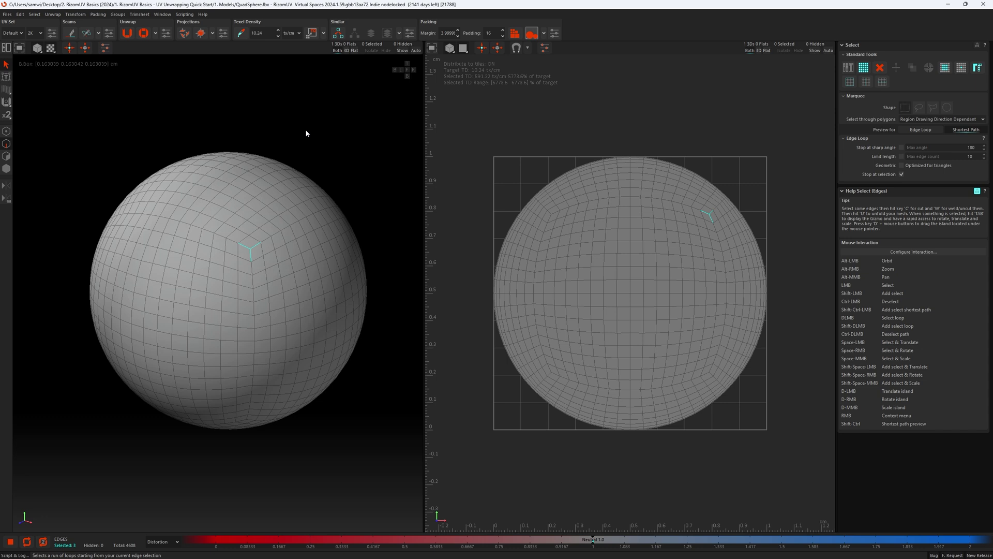
key(l)
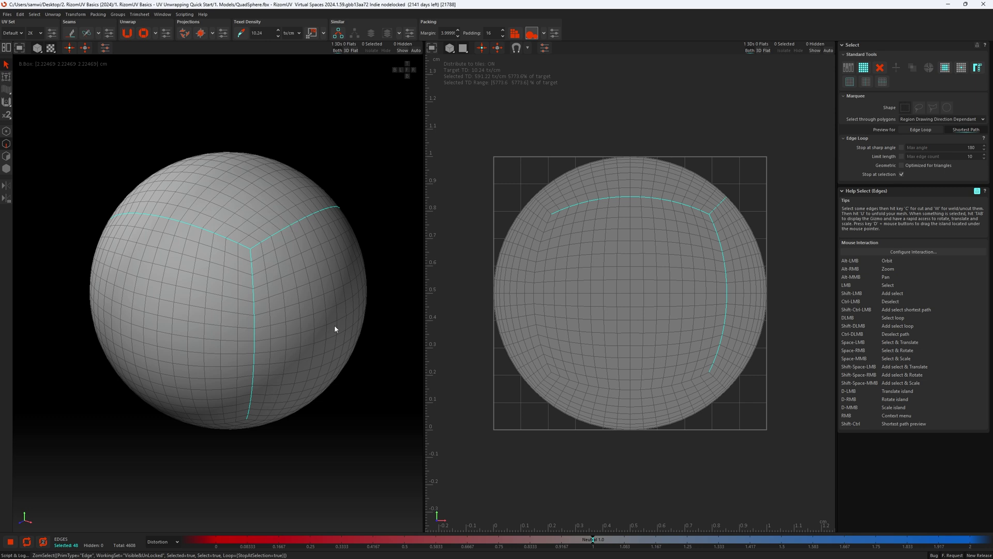
click(378, 225)
- Select the sphere's lower front edge loop and the two lower side loops that continue from its corners
alt+drag(291, 346, 252, 398)
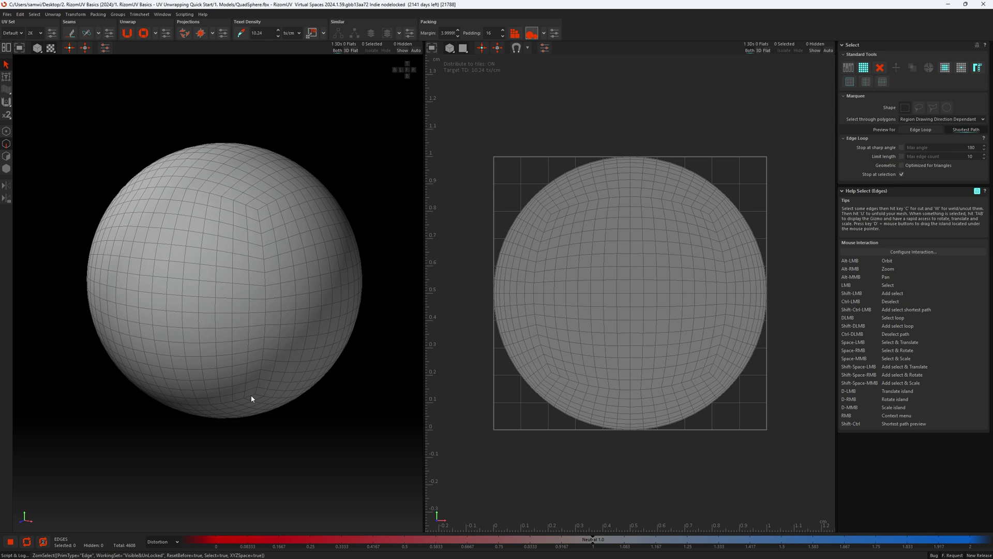
double_click(252, 397)
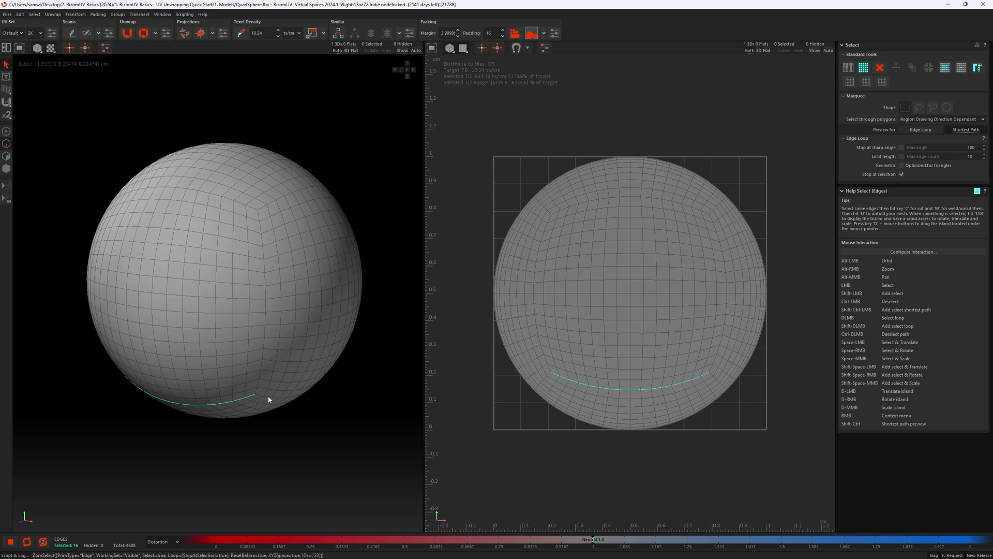
shift+double_click(268, 397)
scroll(305, 271, down, 2)
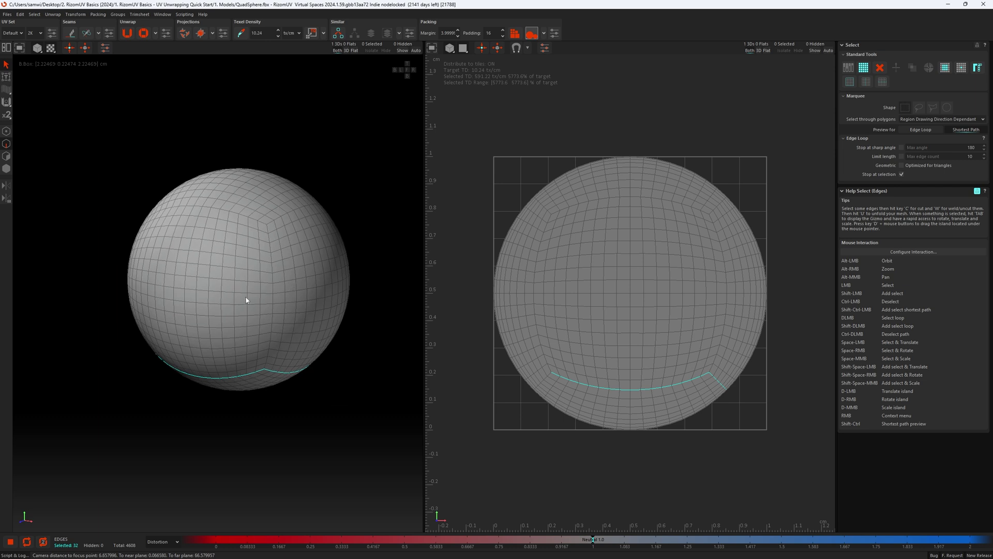
alt+drag(246, 297, 312, 286)
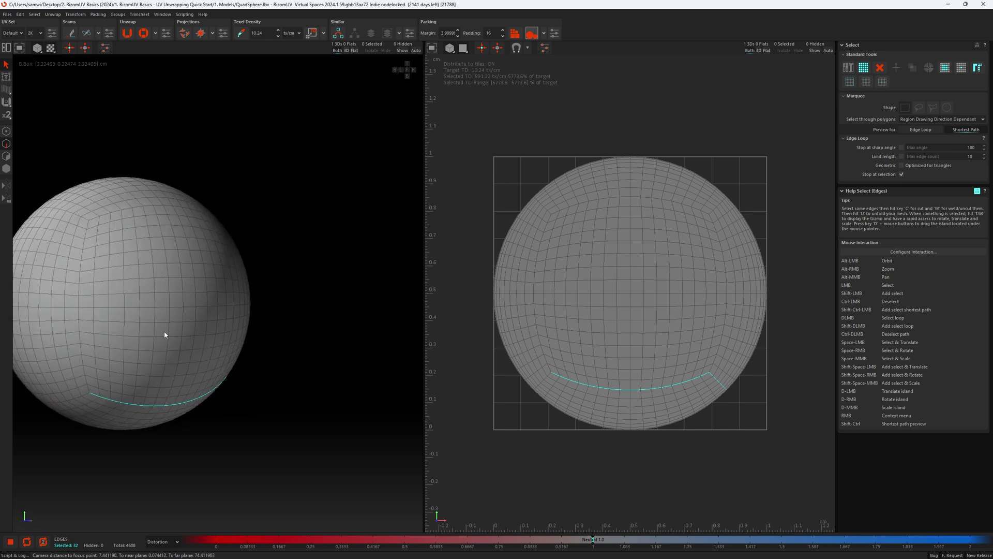
shift+double_click(88, 396)
- Add the two vertical edge loops at the sphere's rear corners to the selection
alt+middle_drag(149, 337, 264, 348)
alt+drag(217, 343, 316, 353)
alt+drag(93, 374, 202, 363)
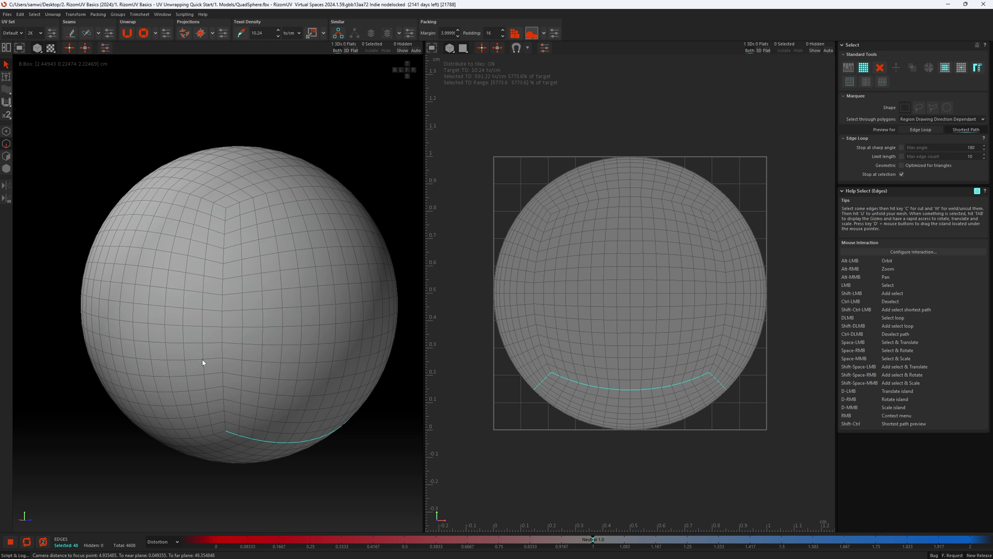
shift+double_click(223, 381)
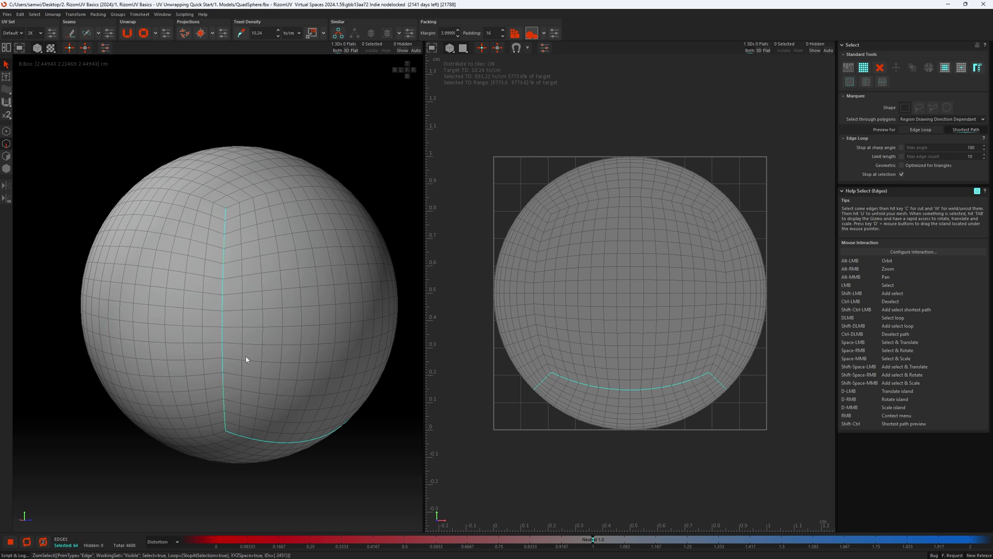
alt+drag(247, 359, 171, 384)
shift+double_click(170, 378)
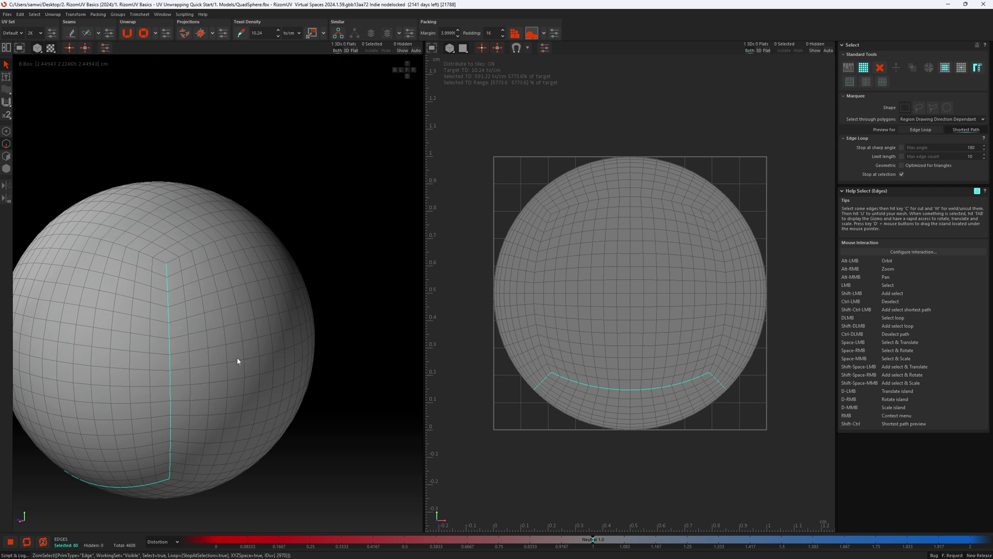
- Cut the five selected edge loops, and unfold and pack the sphere's island in the UV tile
key(c)
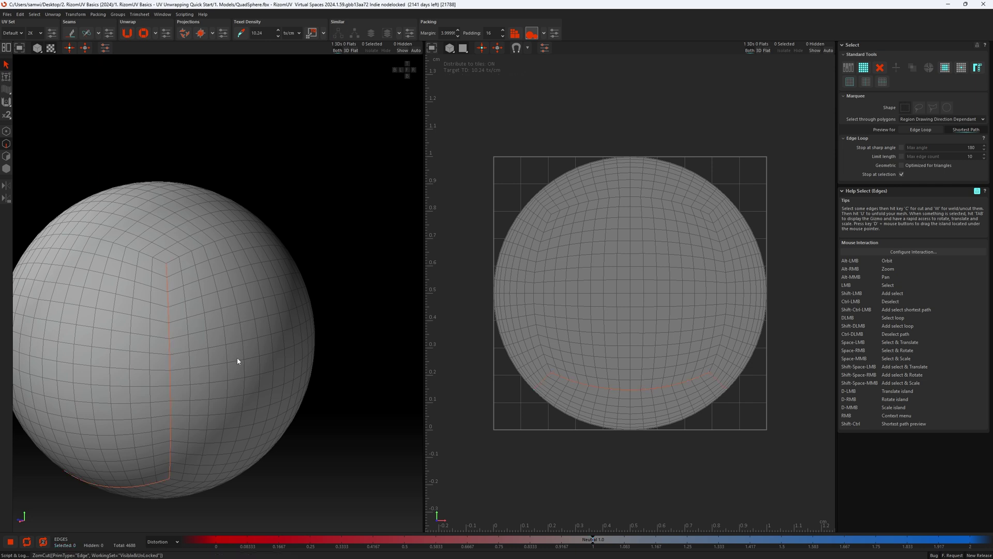
key(u)
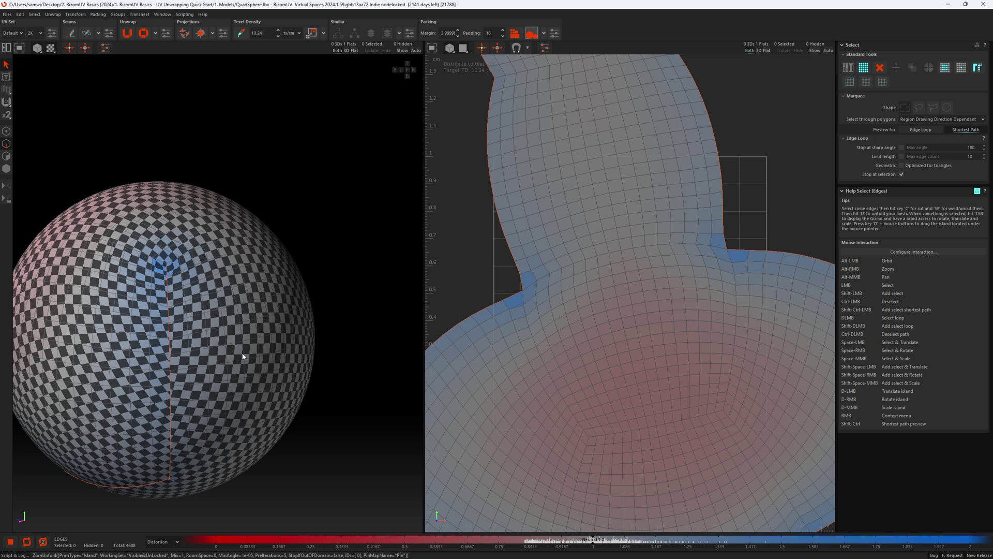
key(p)
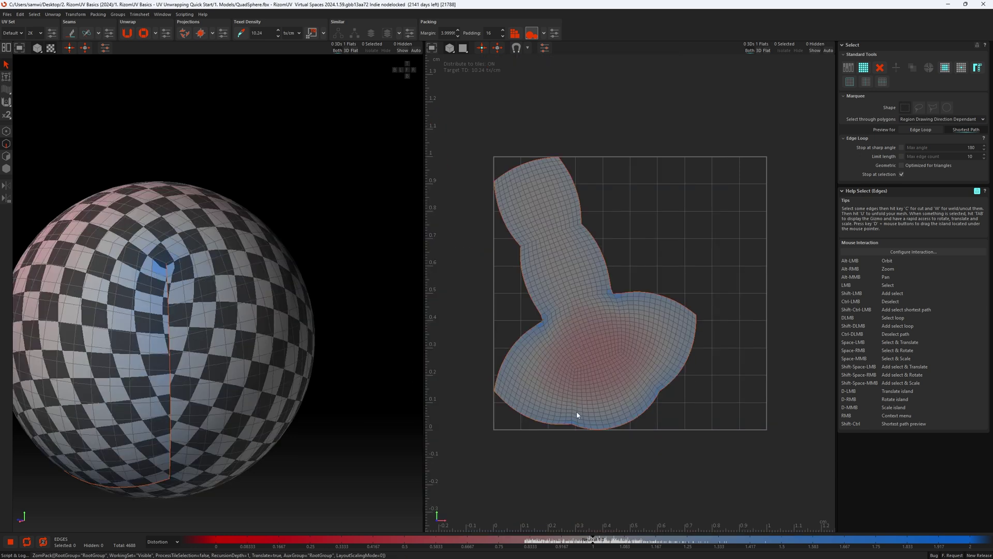
- Cut the two edge loops running from the island's inner corners to its lower border notches, and unfold and repack the island
scroll(581, 409, up, 5)
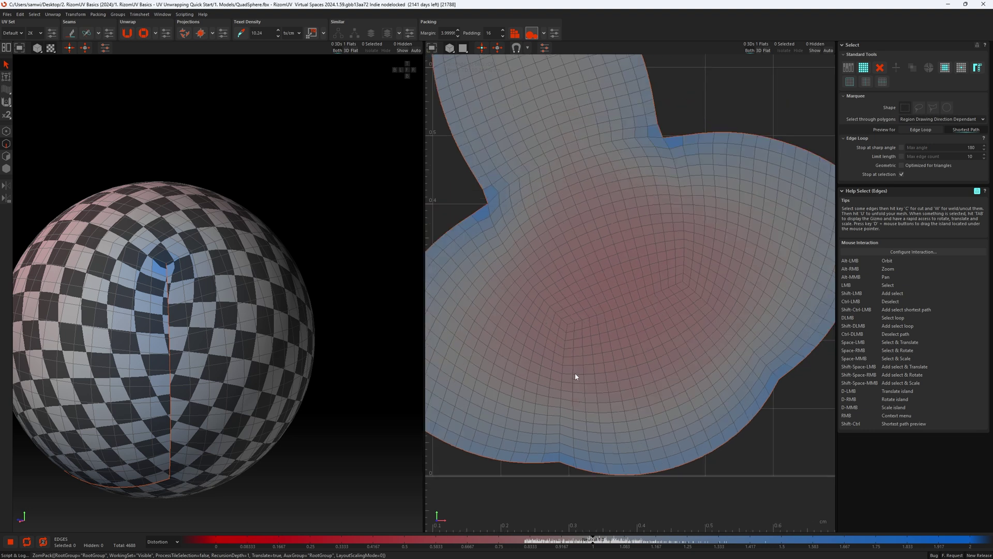
double_click(566, 347)
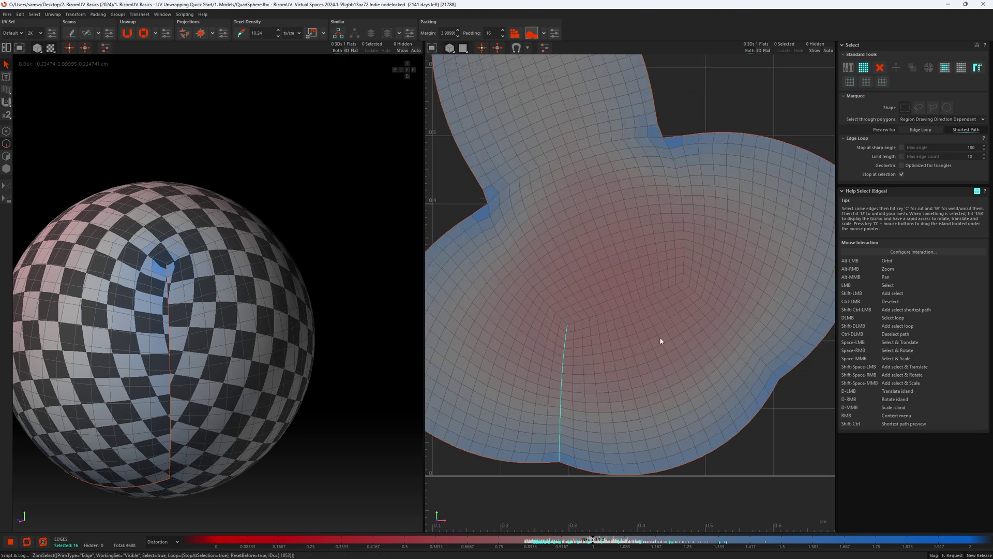
shift+double_click(715, 311)
key(c)
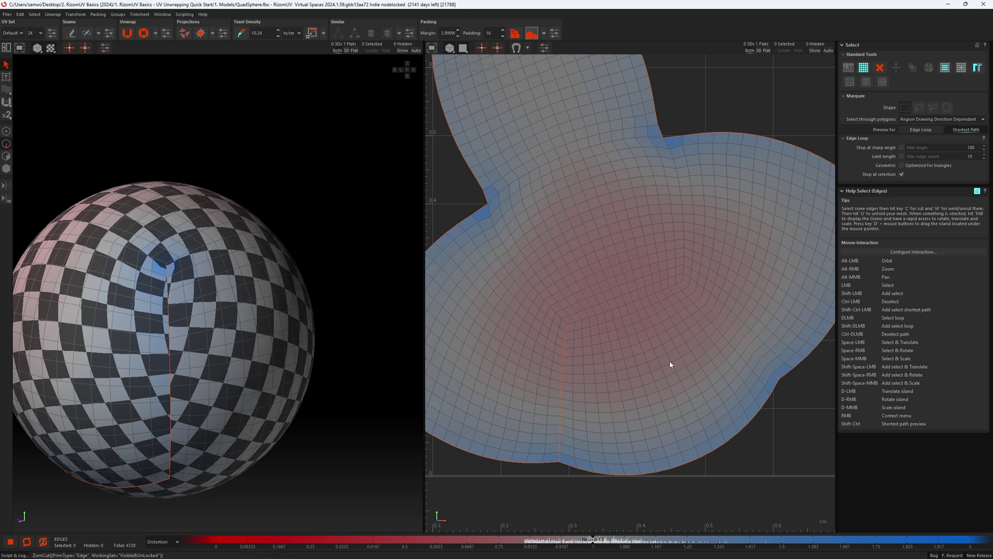
key(u)
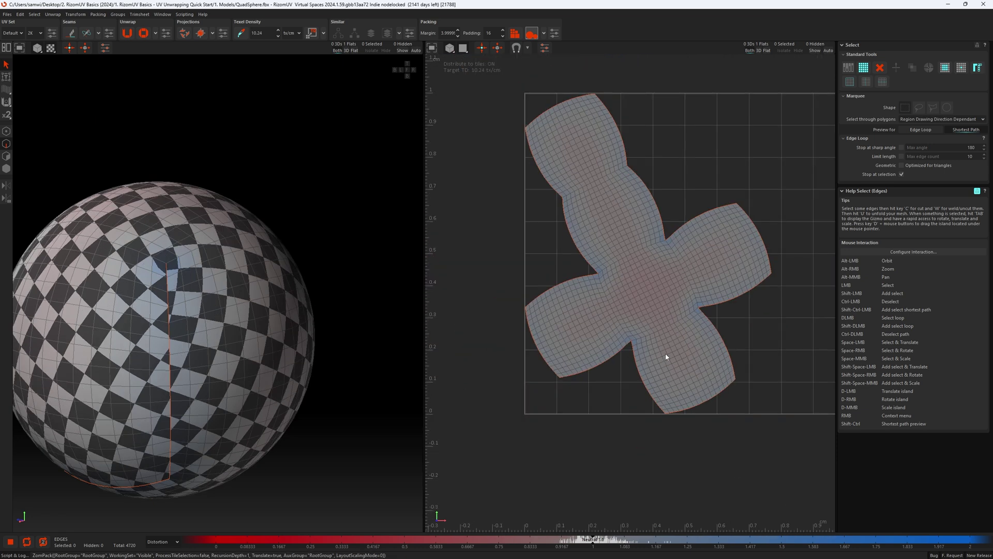
- Align the cross-shaped island to the border edge loop at the end of its lower arm, and repack it with the standard Pack
click(686, 431)
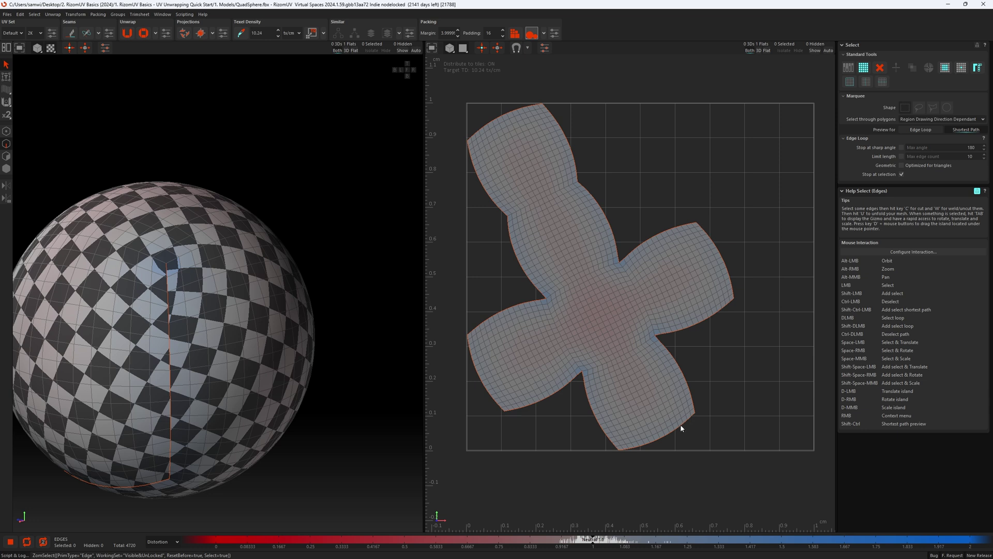
double_click(681, 426)
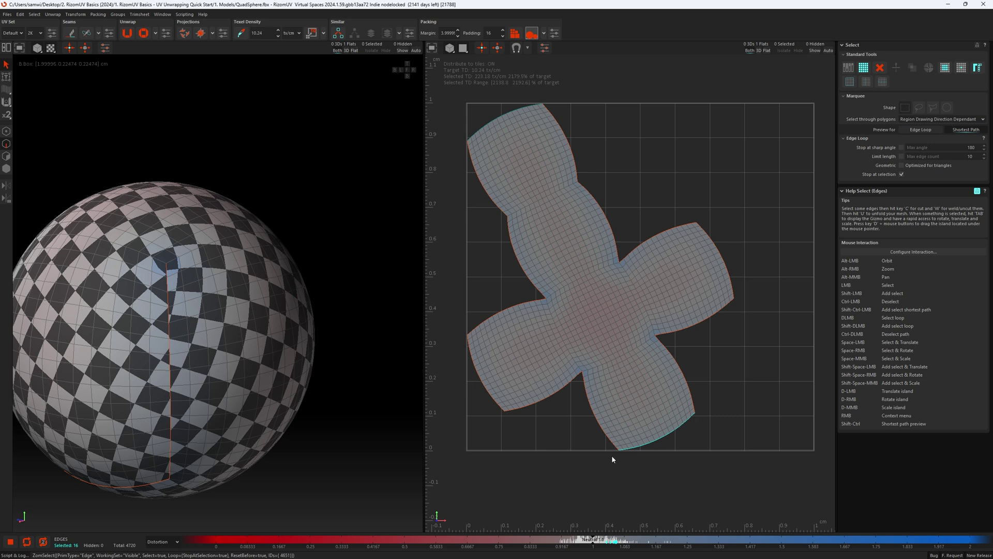
click(6, 76)
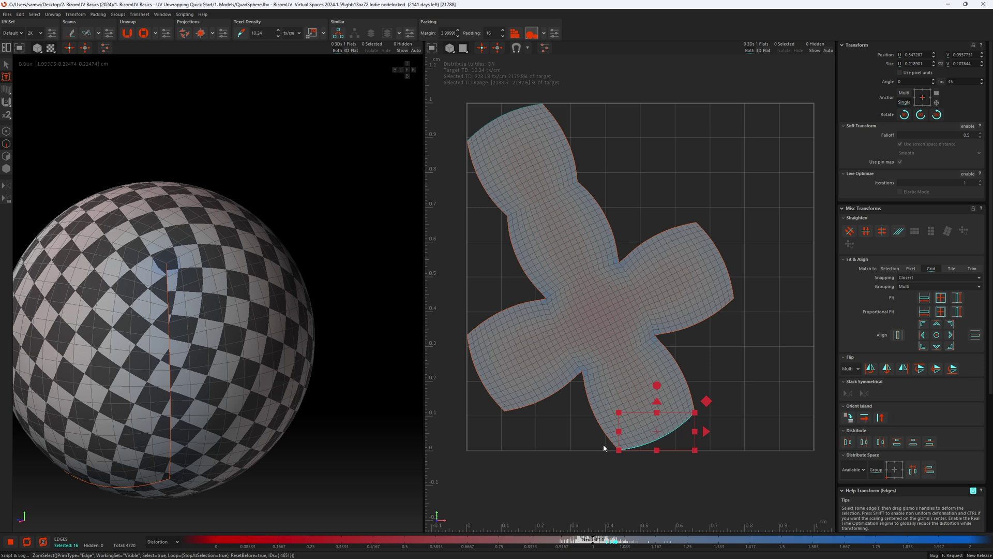
click(863, 419)
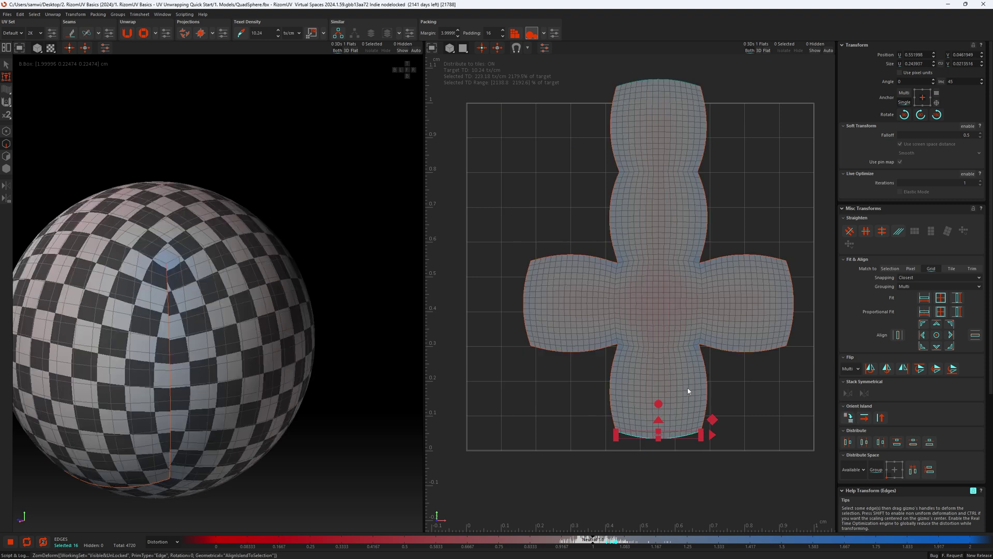
click(738, 413)
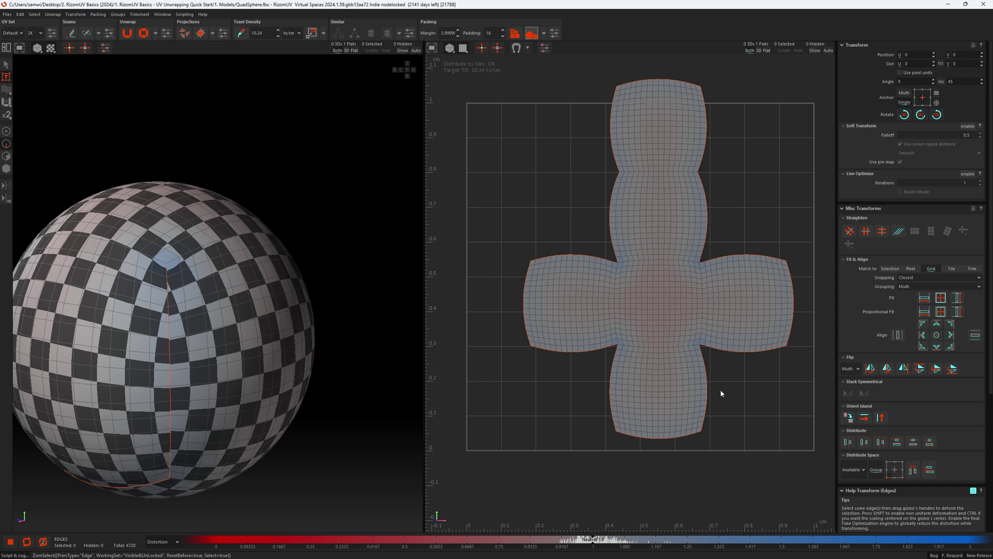
key(p)
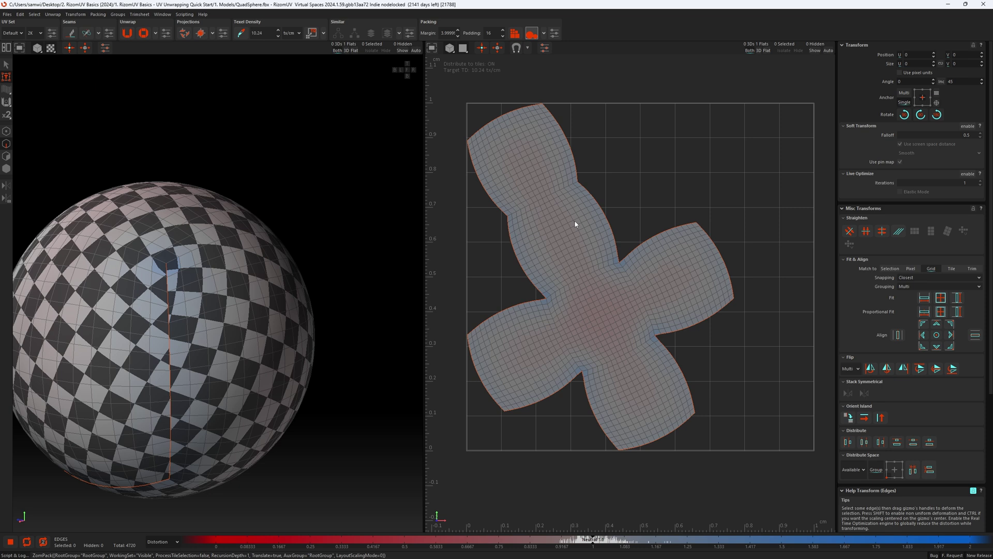
- Add the Pack Translate command to the directly accessible packing tools
click(544, 37)
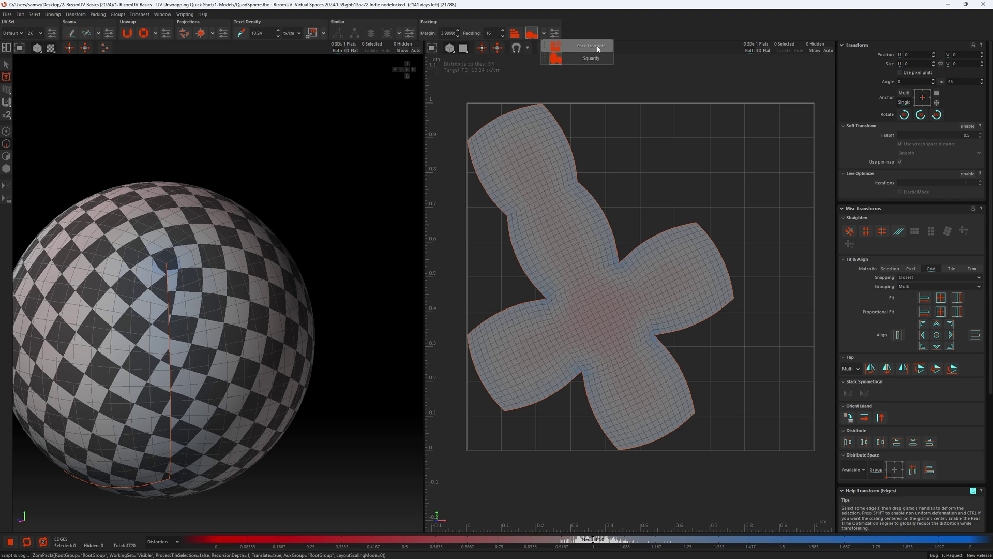
drag(590, 49, 531, 33)
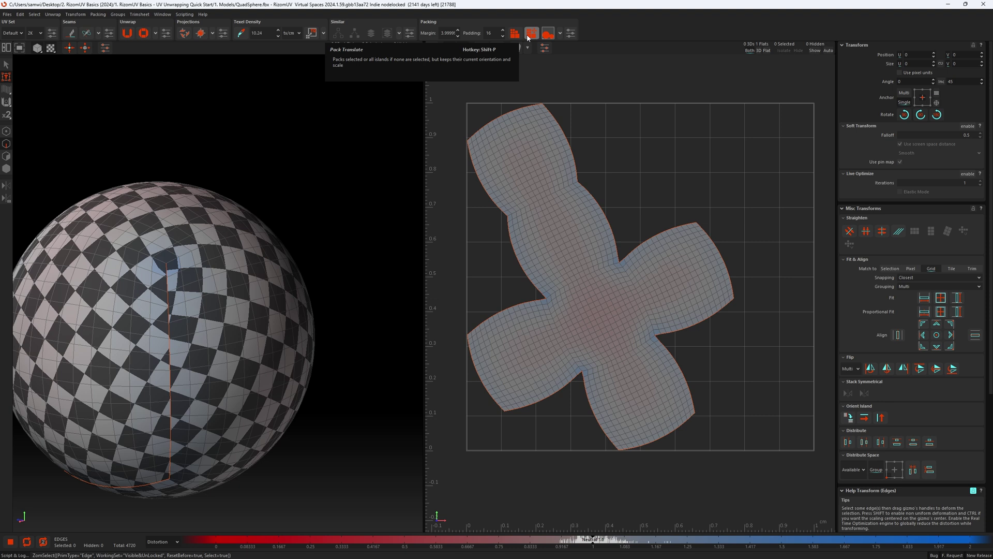
- Orient the island upright using its lower arm's end edge loop, and pack it with Pack Translate to keep its orientation
double_click(680, 422)
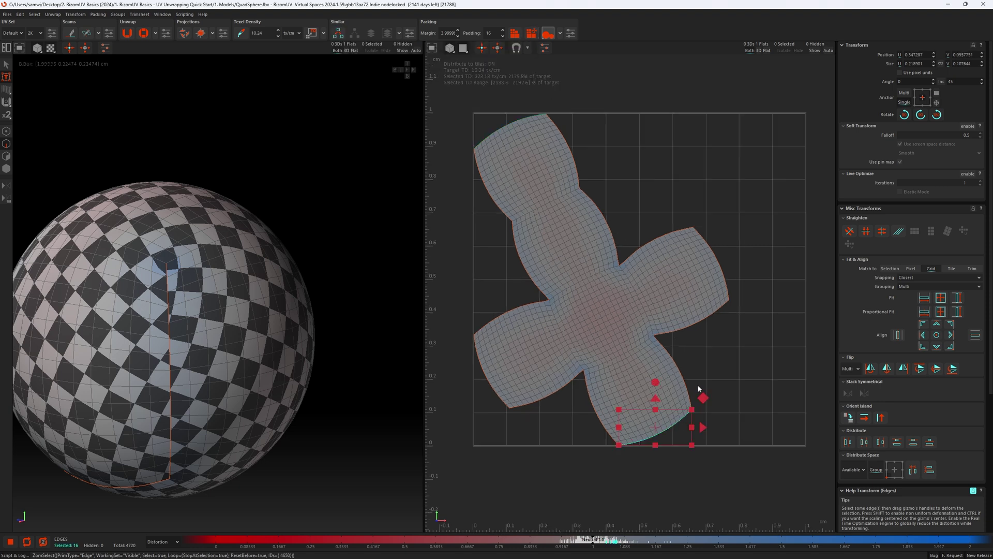
click(850, 419)
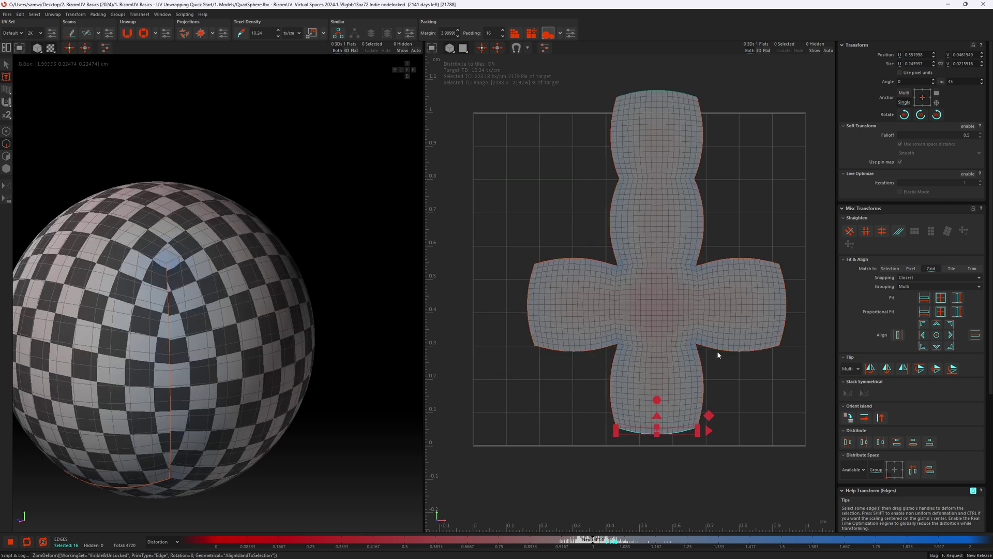
click(724, 382)
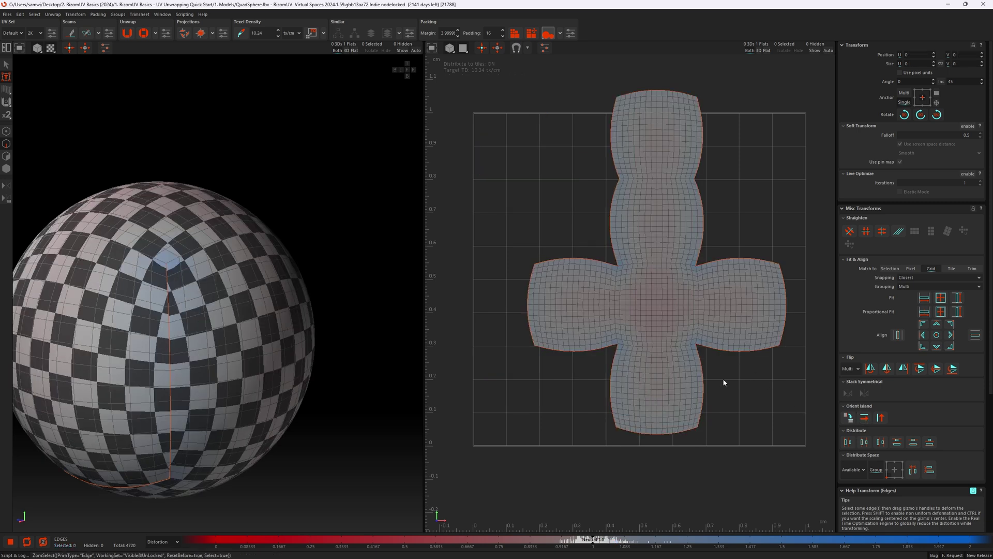
key(p)
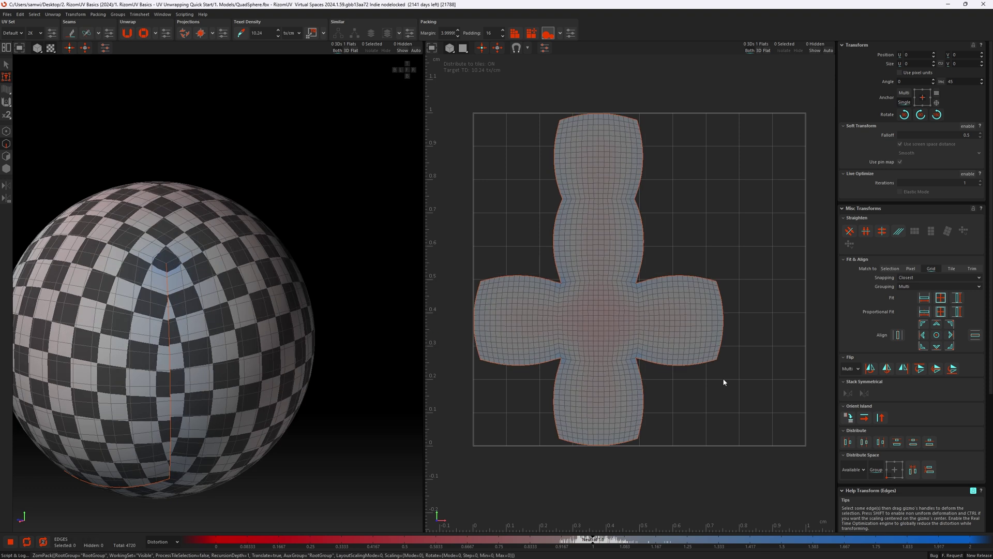